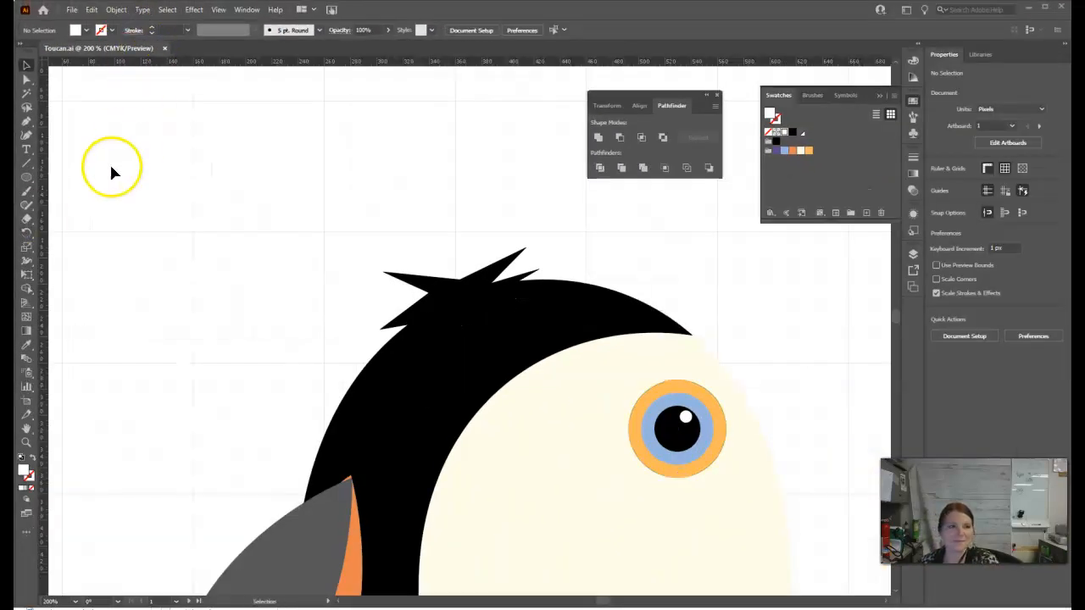
# Draw a closed four-point diamond with the Pen tool in the empty area beside the toucan's head.
pyautogui.click(28, 122)
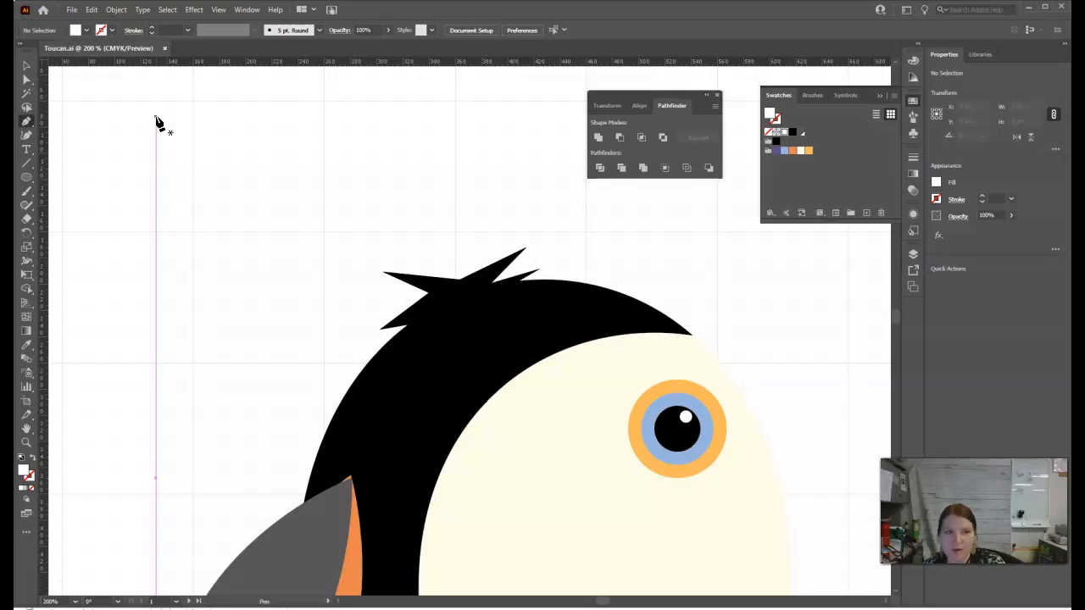
pyautogui.click(194, 110)
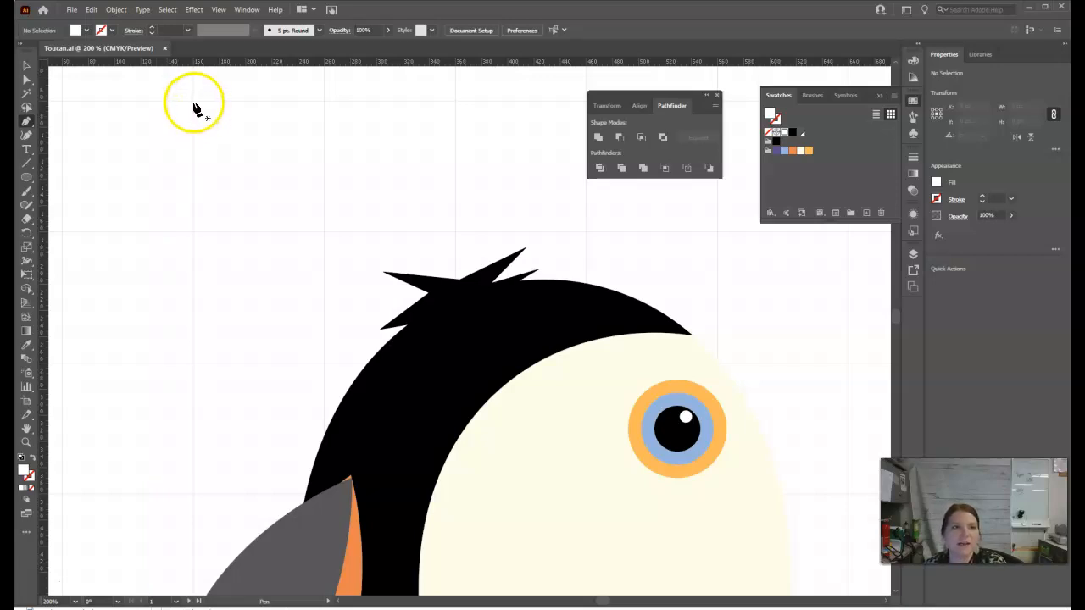
pyautogui.click(193, 102)
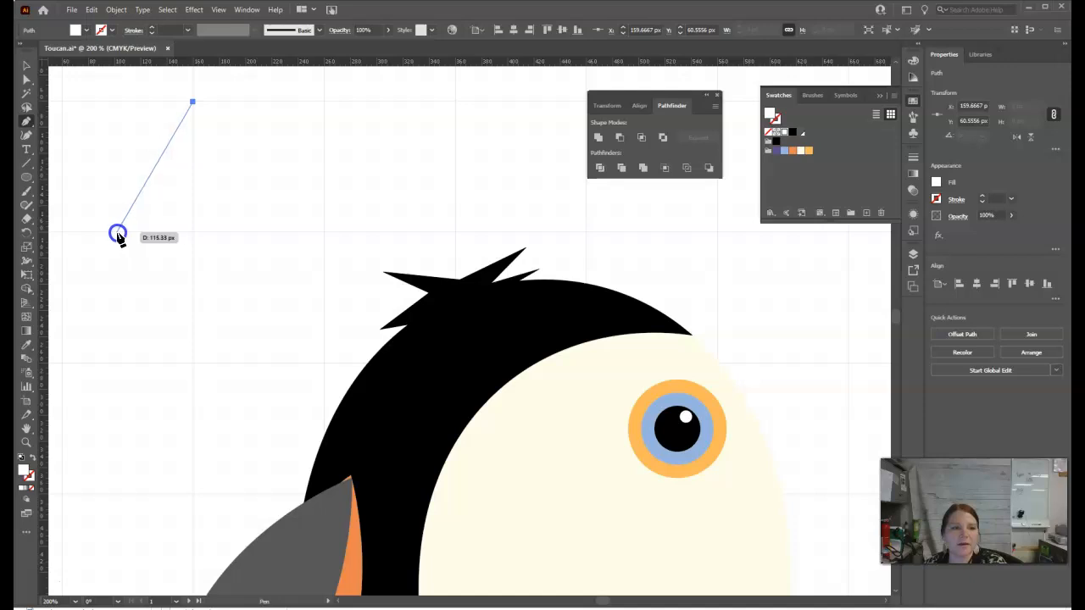
pyautogui.click(116, 232)
pyautogui.click(193, 364)
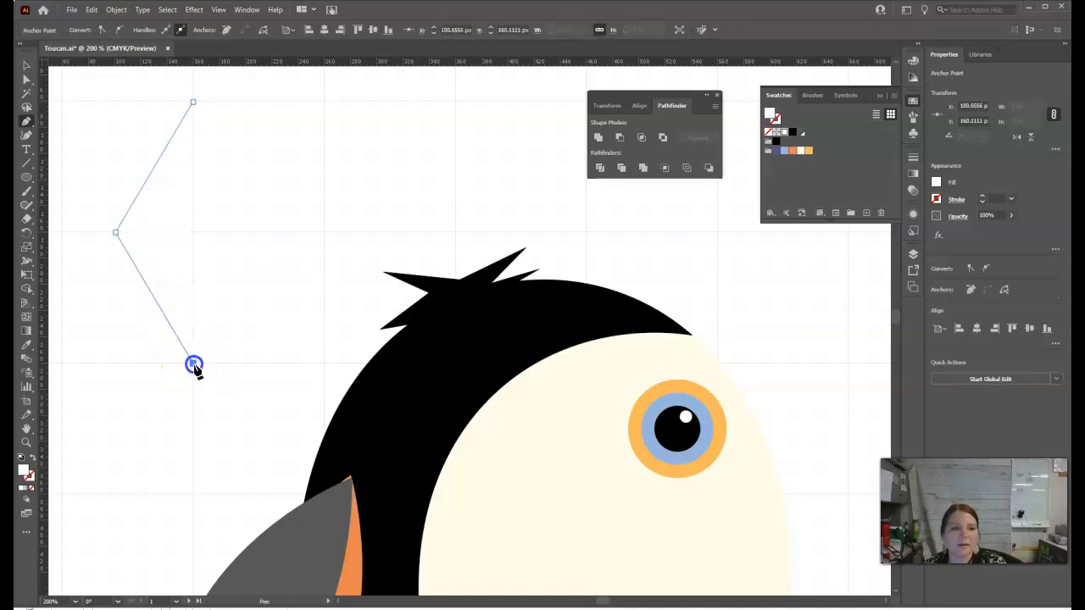
pyautogui.click(244, 234)
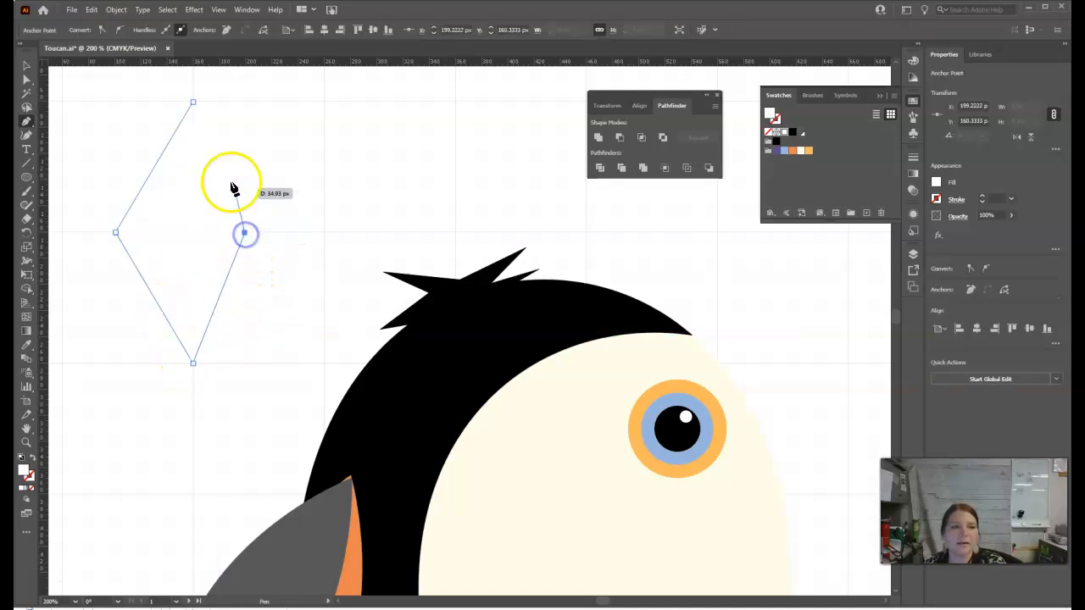
pyautogui.click(193, 103)
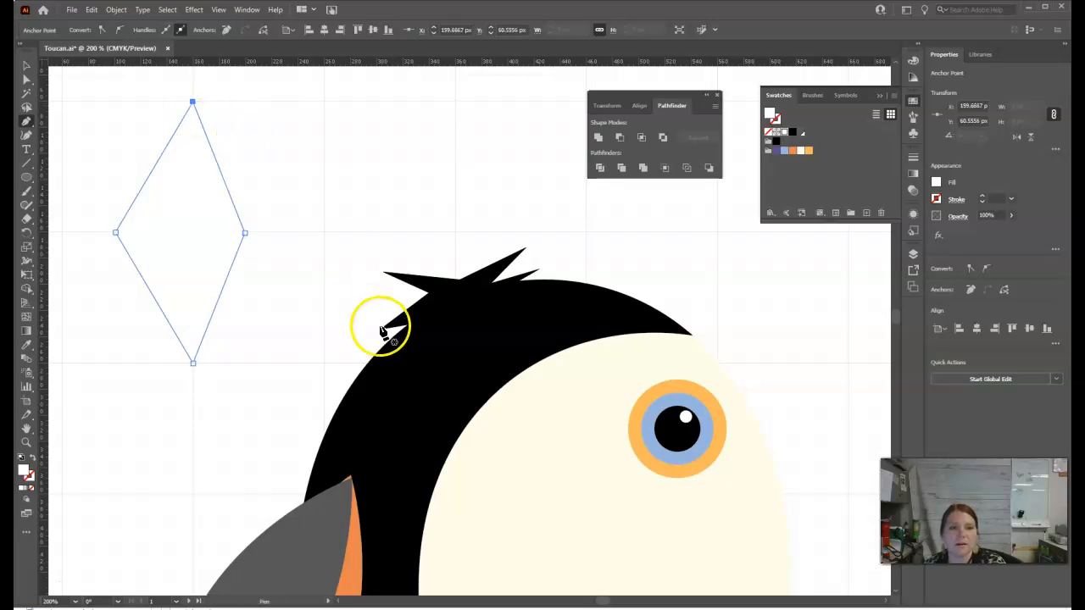
# Widen the diamond by moving its two side anchor points outward, making it about 131 px wide.
pyautogui.click(26, 80)
pyautogui.click(245, 234)
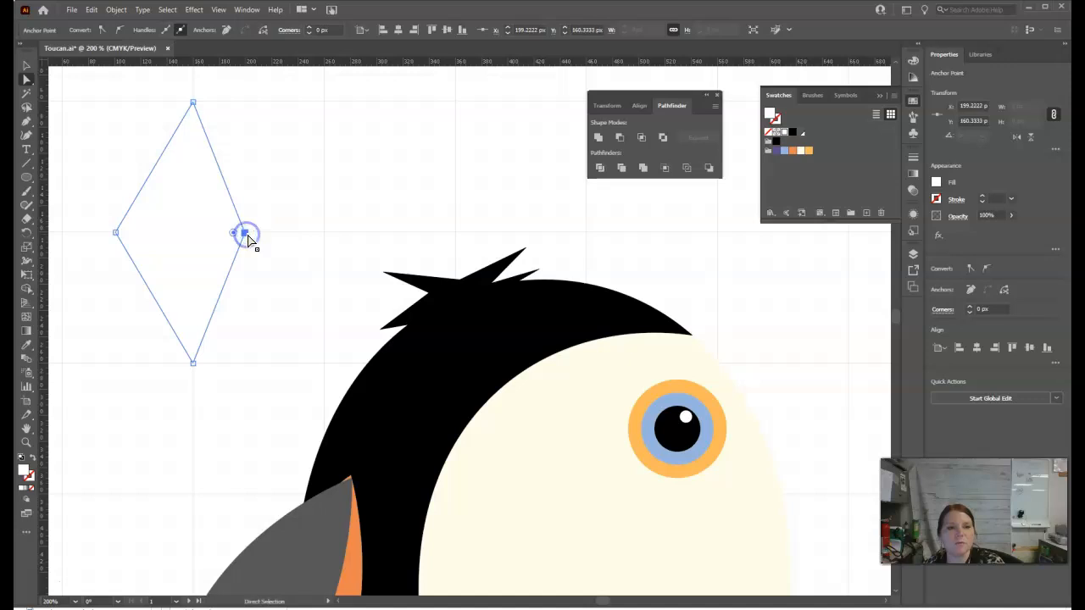
pyautogui.moveTo(246, 235); pyautogui.dragTo(276, 234)
pyautogui.click(132, 236)
pyautogui.moveTo(116, 234); pyautogui.dragTo(104, 232)
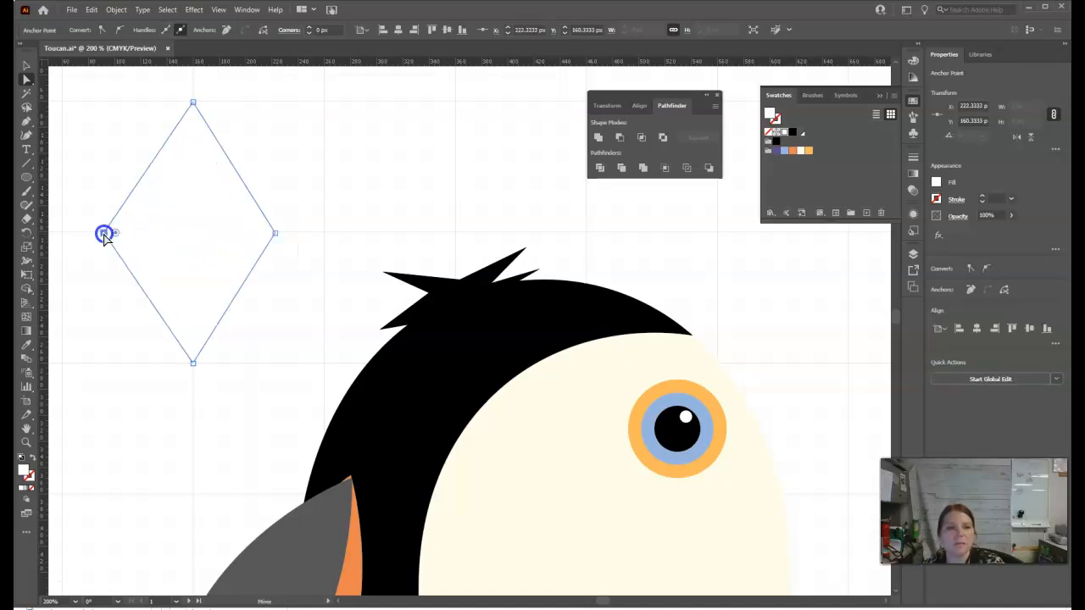
# Set the diamond's fill to black and delete the whole shape, keeping black as the current fill.
pyautogui.click(782, 136)
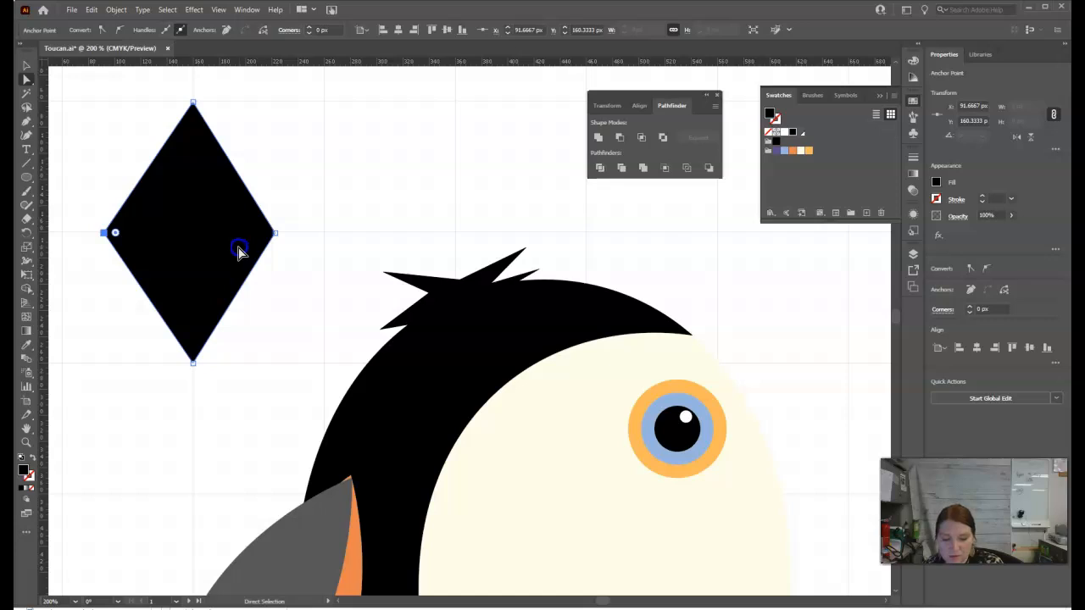
pyautogui.click(26, 66)
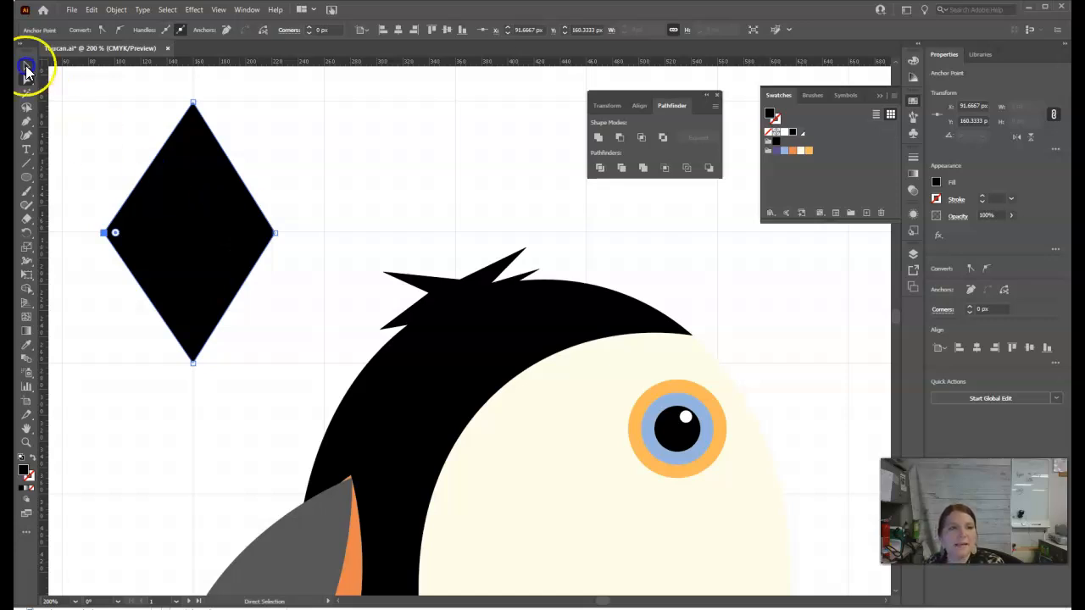
pyautogui.click(216, 221)
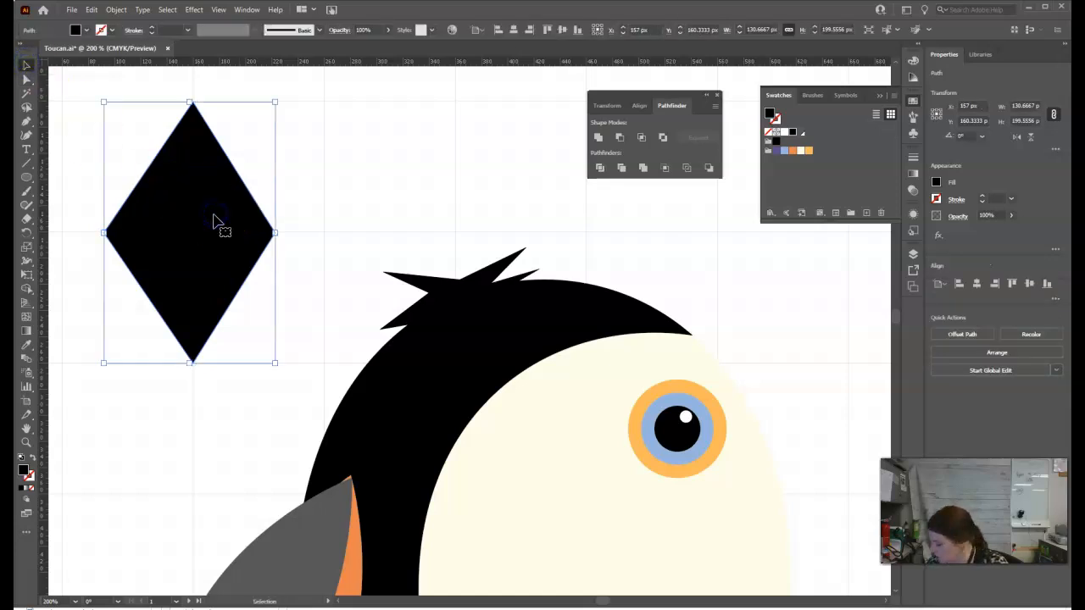
pyautogui.press('Delete')
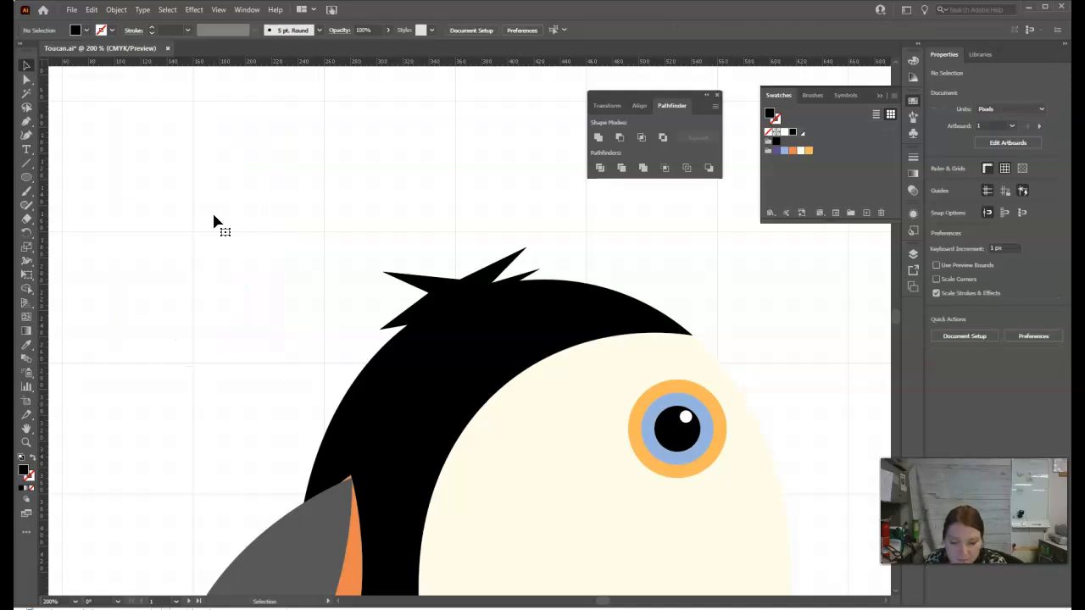
# Draw a closed black tail shape about 222 px tall with the Pen tool, with a flat top and three pointed tips along its lower edge.
pyautogui.click(219, 108)
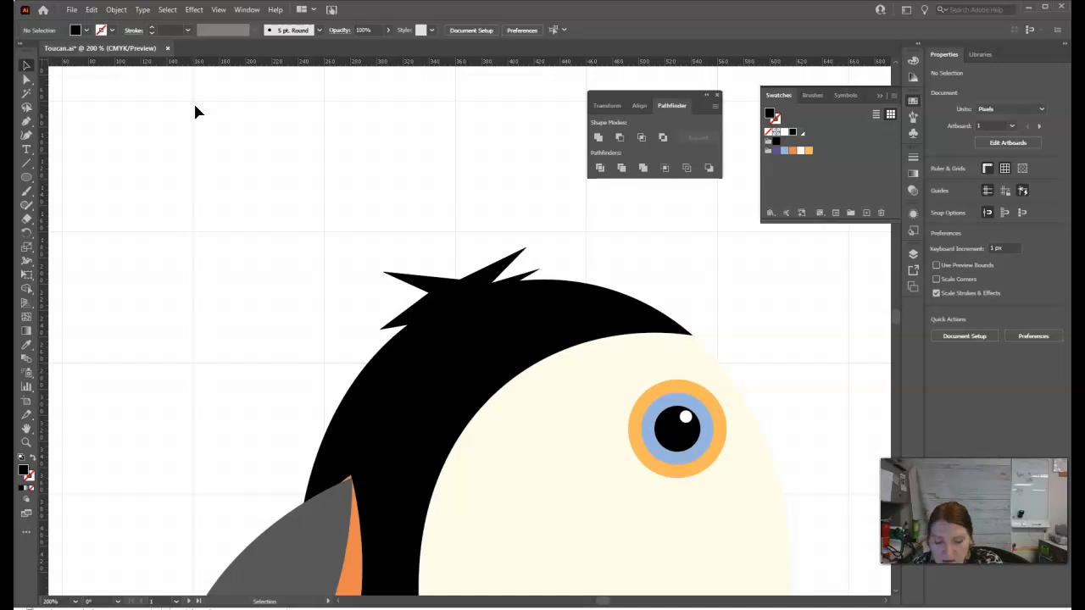
pyautogui.click(27, 124)
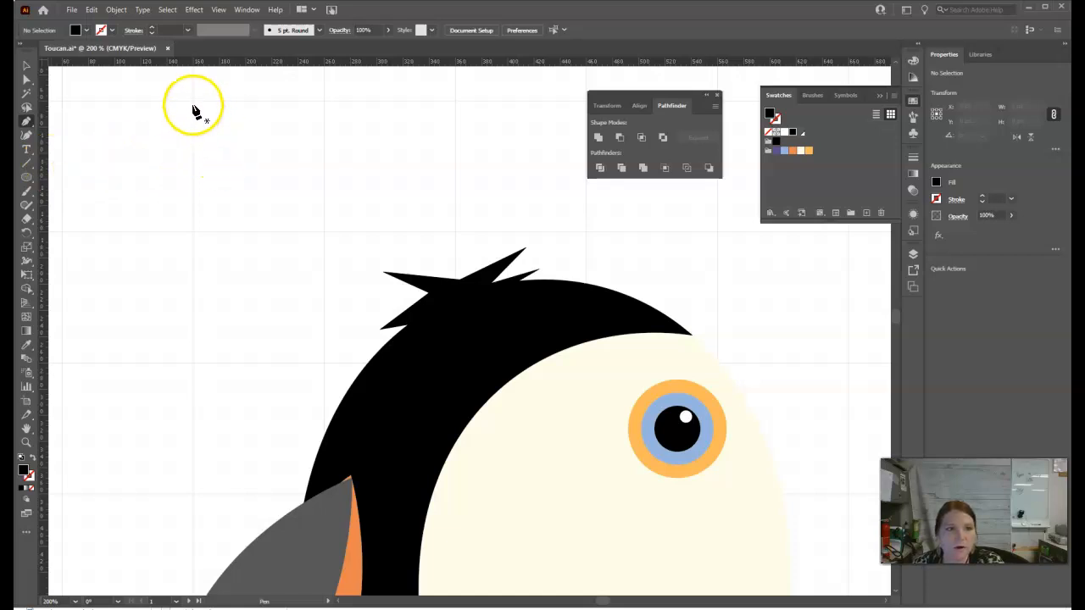
pyautogui.click(193, 101)
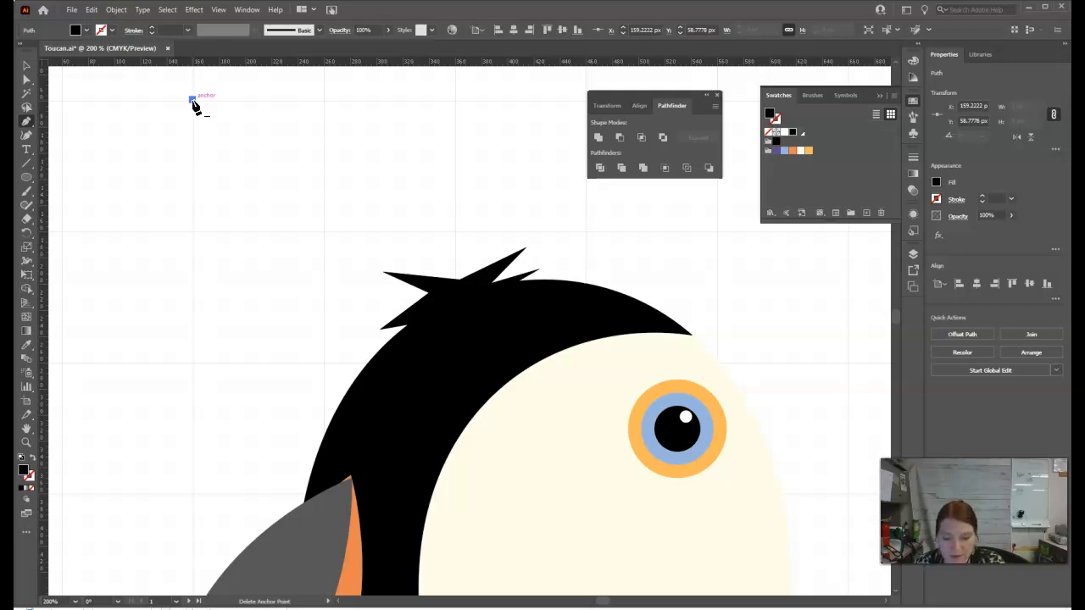
pyautogui.click(116, 391)
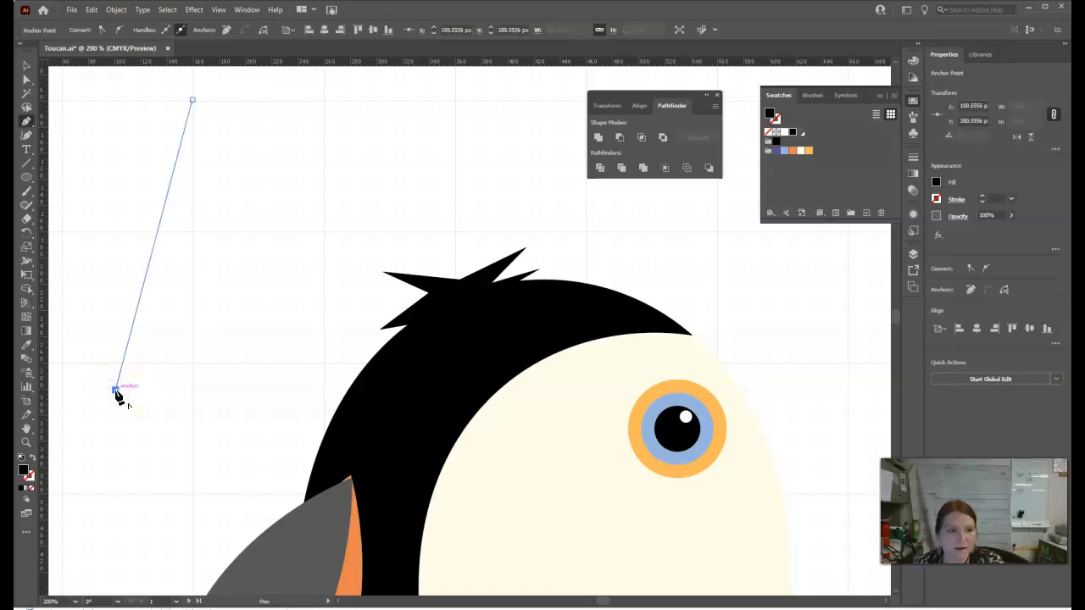
pyautogui.moveTo(119, 391); pyautogui.dragTo(242, 395)
pyautogui.click(246, 389)
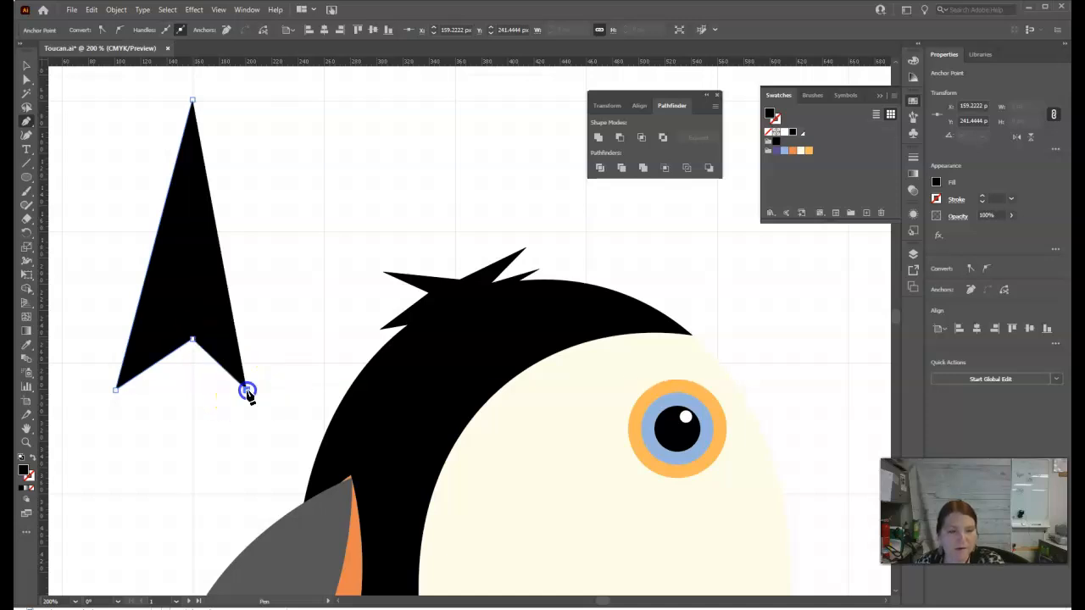
pyautogui.click(276, 339)
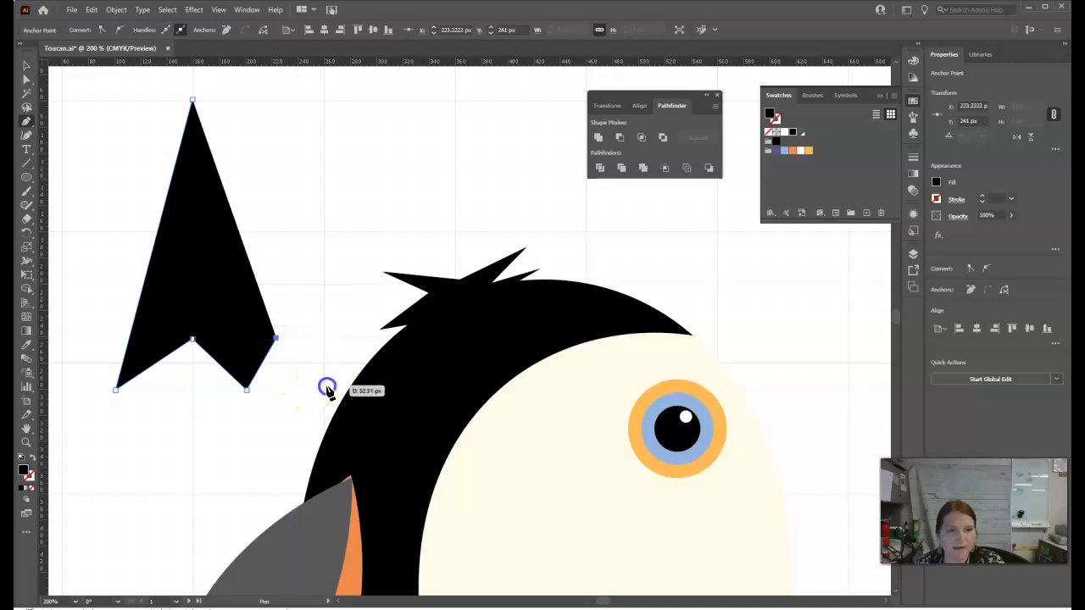
pyautogui.click(327, 383)
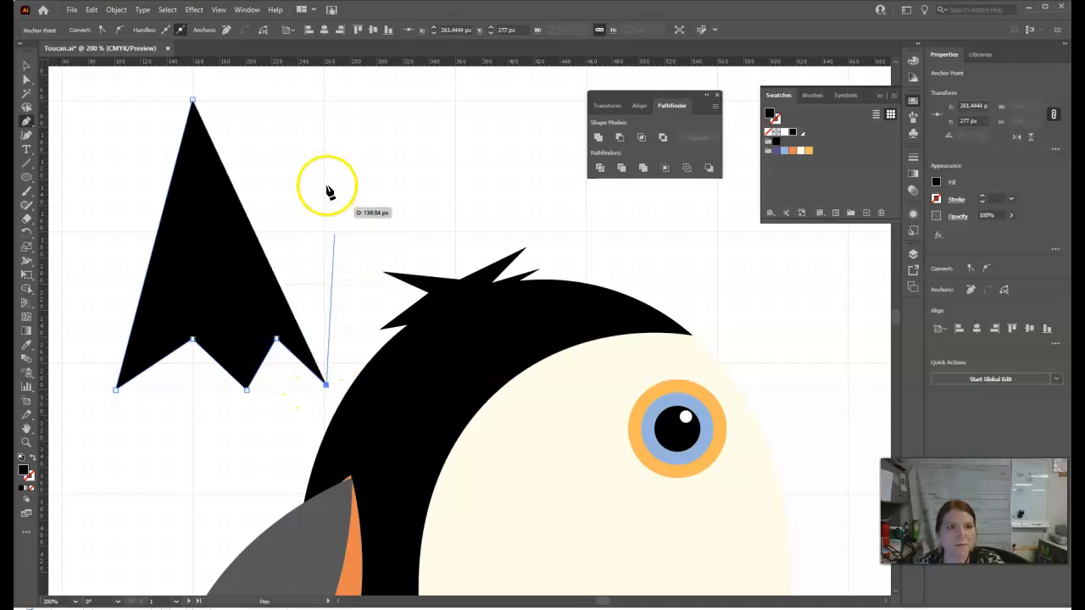
pyautogui.click(323, 100)
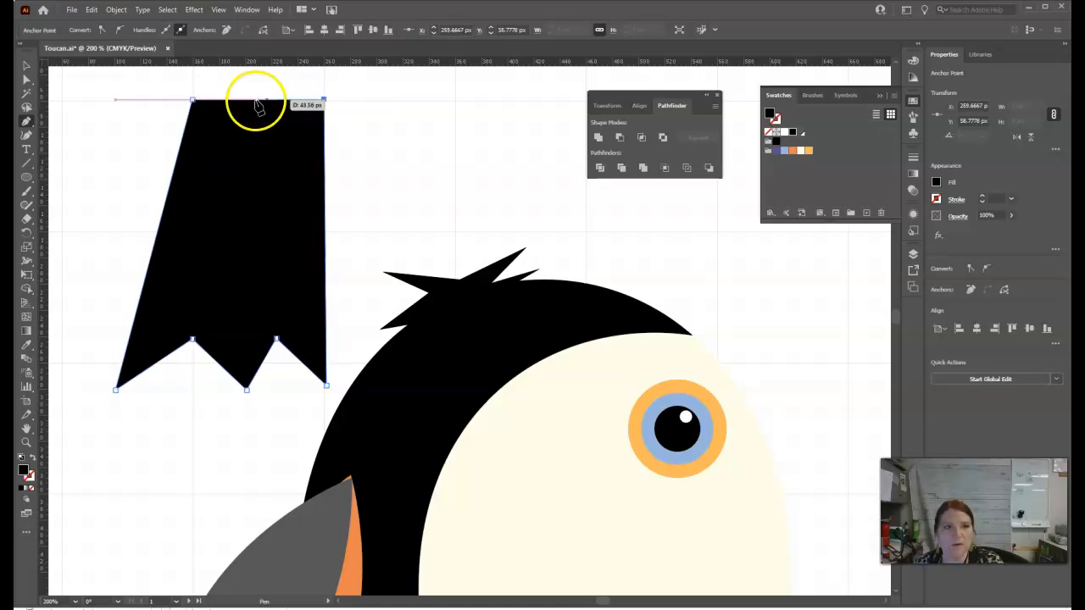
pyautogui.click(193, 101)
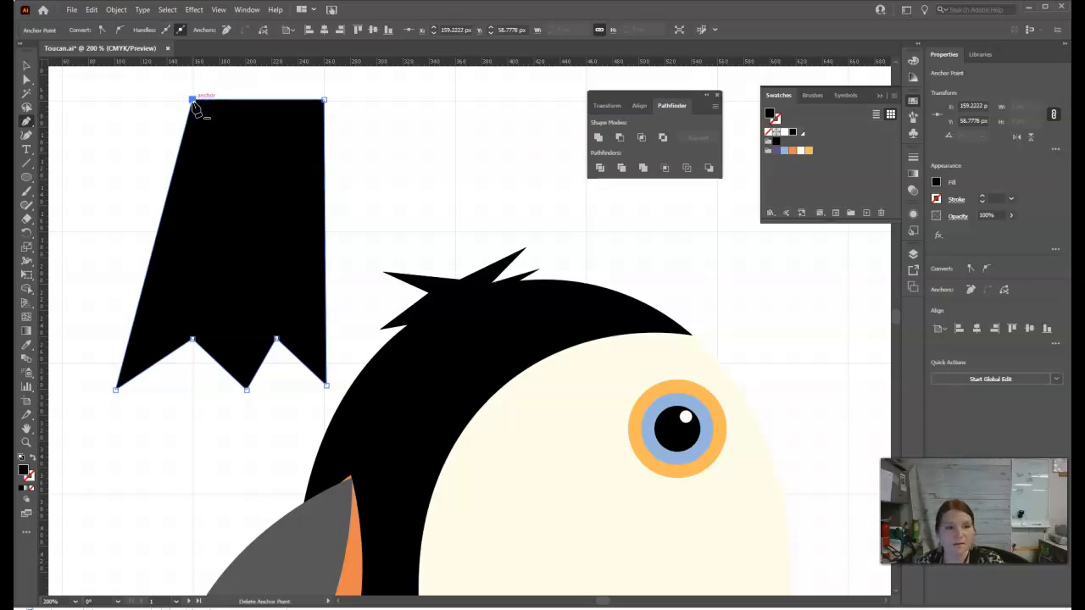
# Reshape the tail's lower edge by moving the left tip inward, the right tip outward and both notches upward.
pyautogui.click(26, 84)
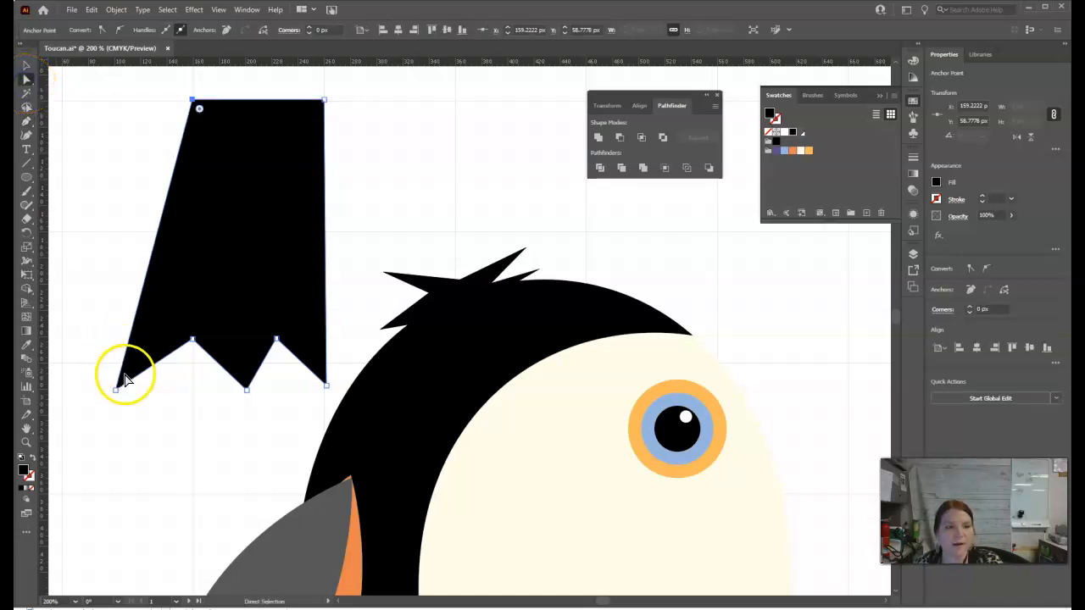
pyautogui.click(115, 390)
pyautogui.moveTo(108, 390); pyautogui.dragTo(156, 380)
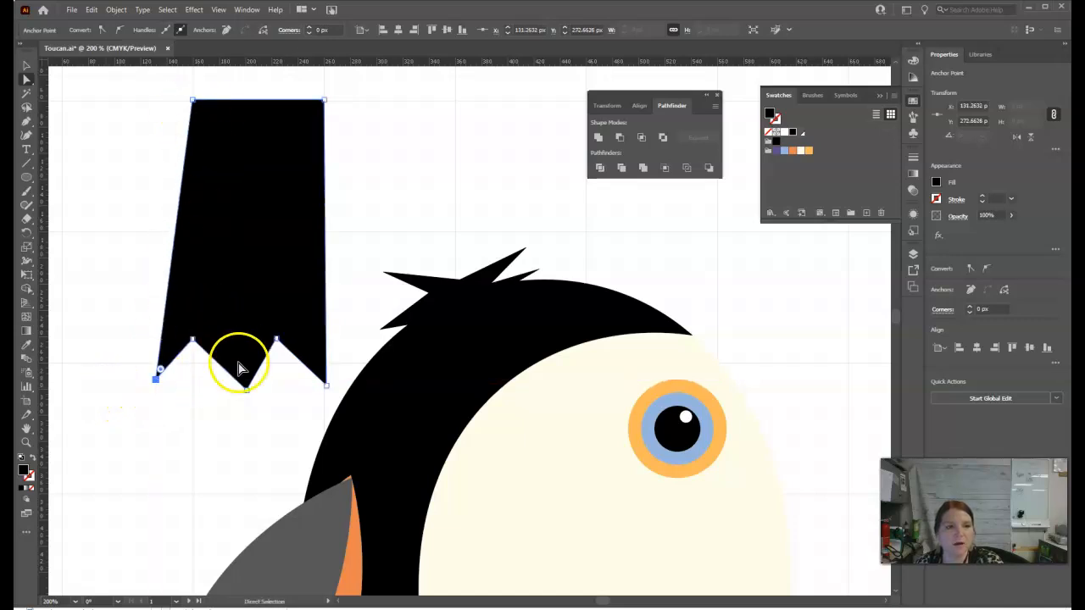
pyautogui.moveTo(193, 342); pyautogui.dragTo(218, 334)
pyautogui.moveTo(156, 379); pyautogui.dragTo(150, 383)
pyautogui.moveTo(330, 382); pyautogui.dragTo(345, 375)
pyautogui.moveTo(268, 346); pyautogui.dragTo(278, 331)
# Fine-tune the left notch and tips and shift the middle tip right, leaving the tail about 143 px wide.
pyautogui.moveTo(245, 390); pyautogui.dragTo(247, 389)
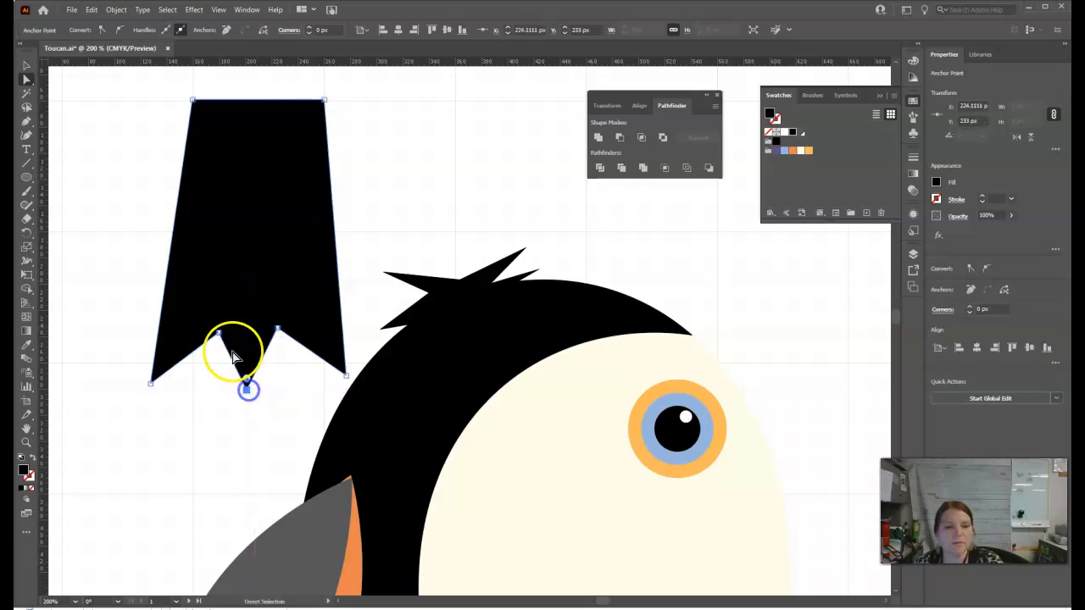
pyautogui.moveTo(219, 334); pyautogui.dragTo(224, 329)
pyautogui.moveTo(151, 382); pyautogui.dragTo(160, 386)
pyautogui.click(193, 100)
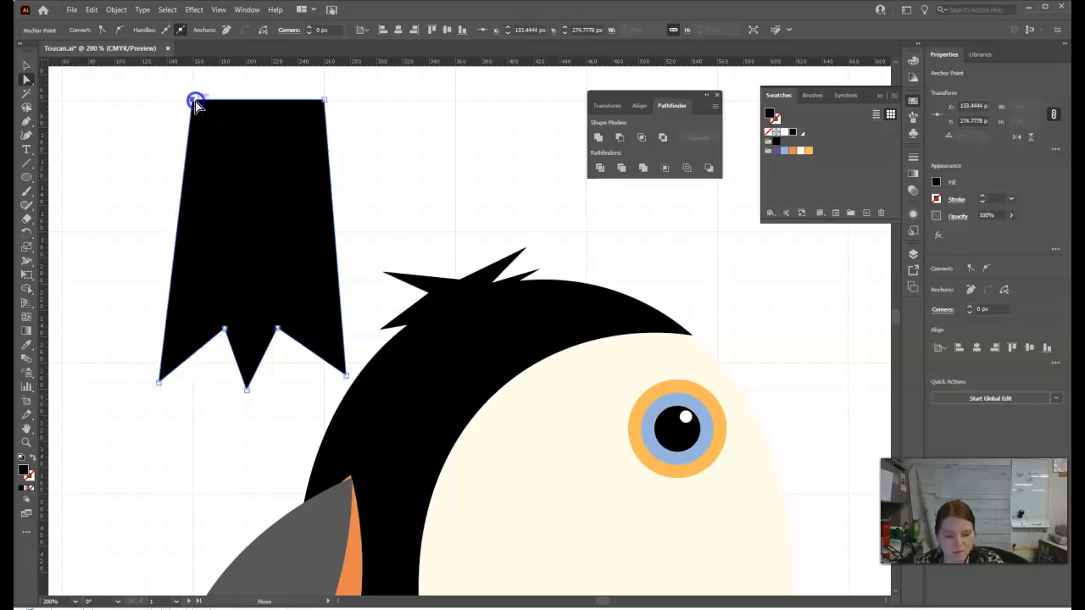
pyautogui.moveTo(245, 392); pyautogui.dragTo(256, 394)
pyautogui.click(283, 322)
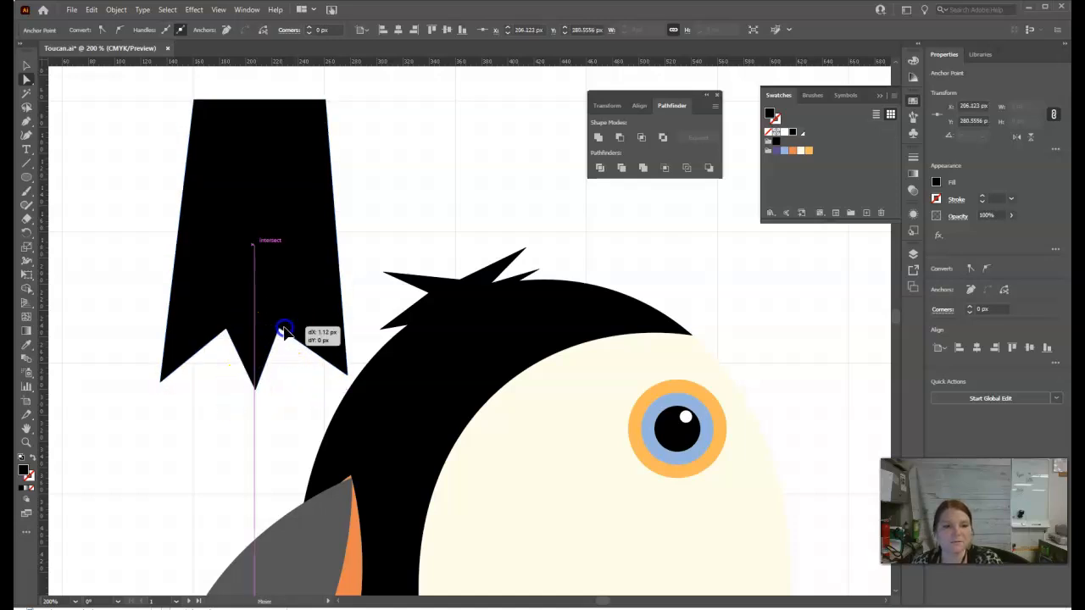
pyautogui.click(291, 268)
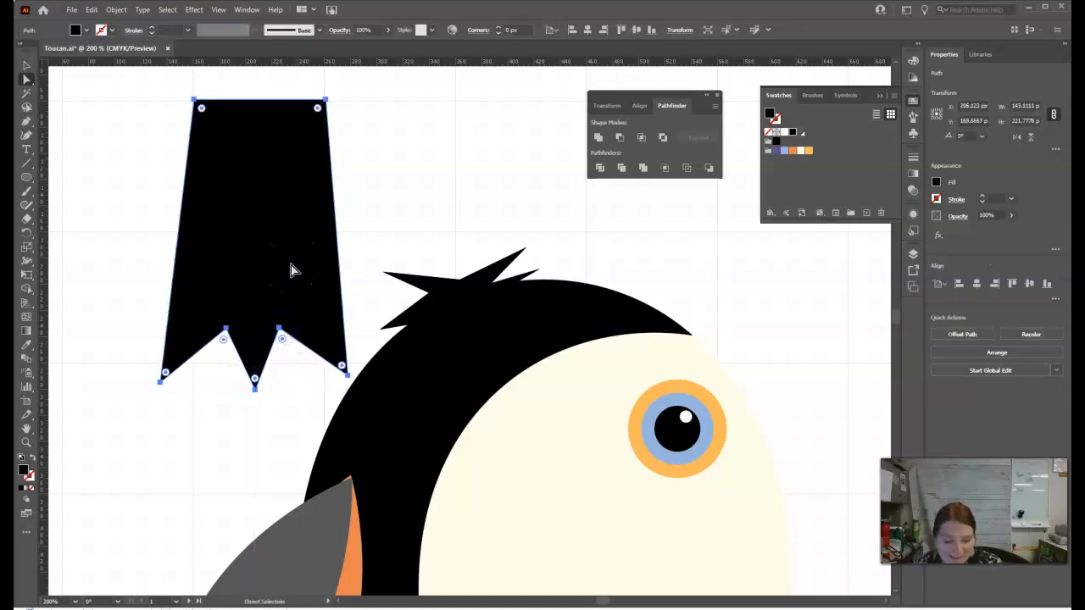
# Bow the tail's long sides outward and round the feather edges between its lower tips with the Curvature tool, making it about 152 px wide.
pyautogui.click(27, 136)
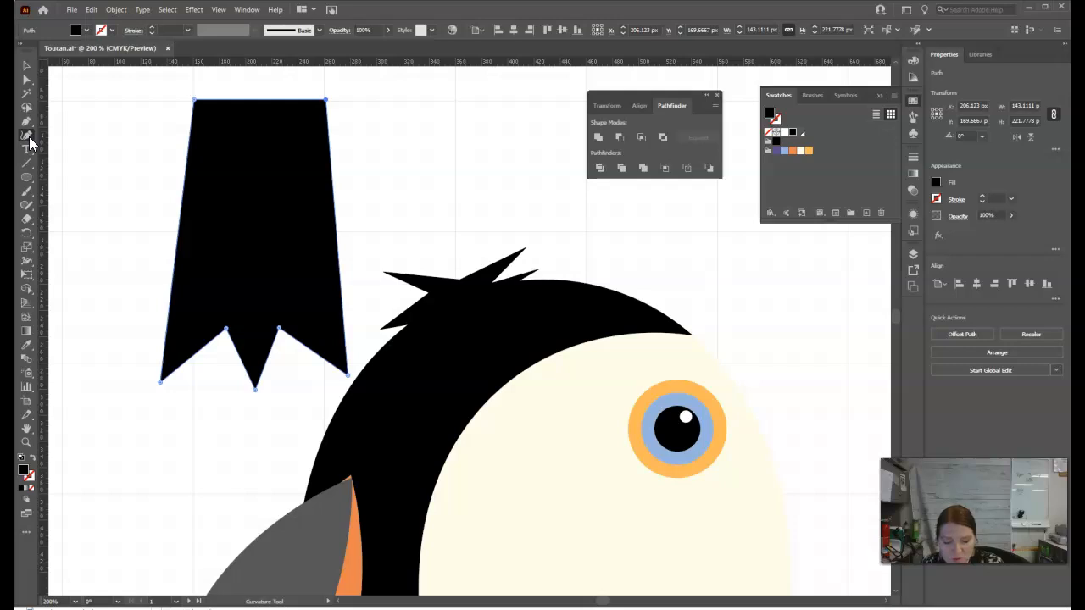
pyautogui.click(184, 229)
pyautogui.moveTo(184, 229); pyautogui.dragTo(158, 227)
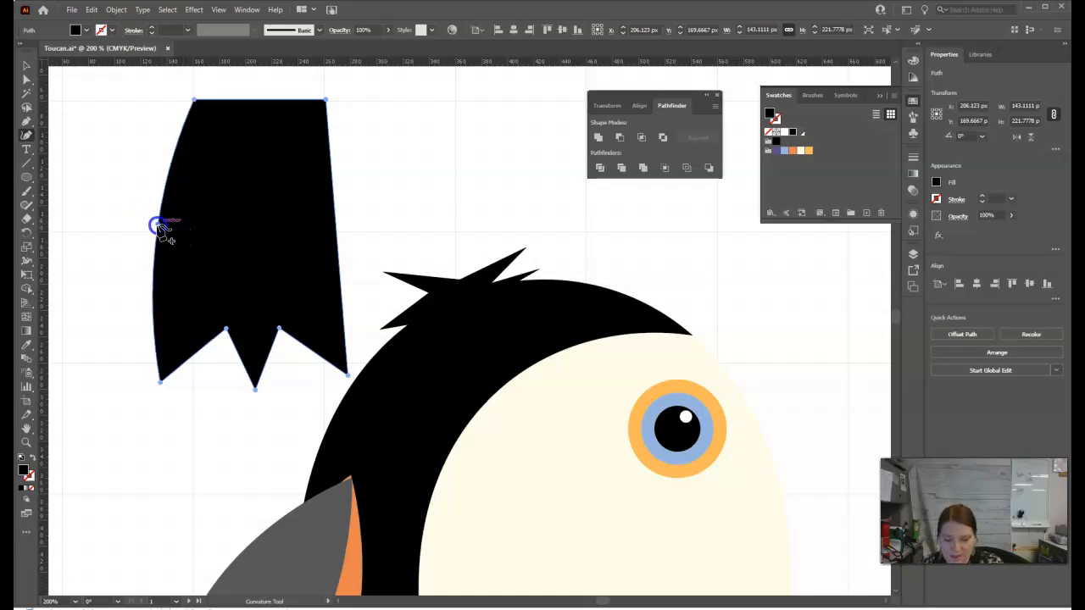
pyautogui.moveTo(195, 349); pyautogui.dragTo(304, 362)
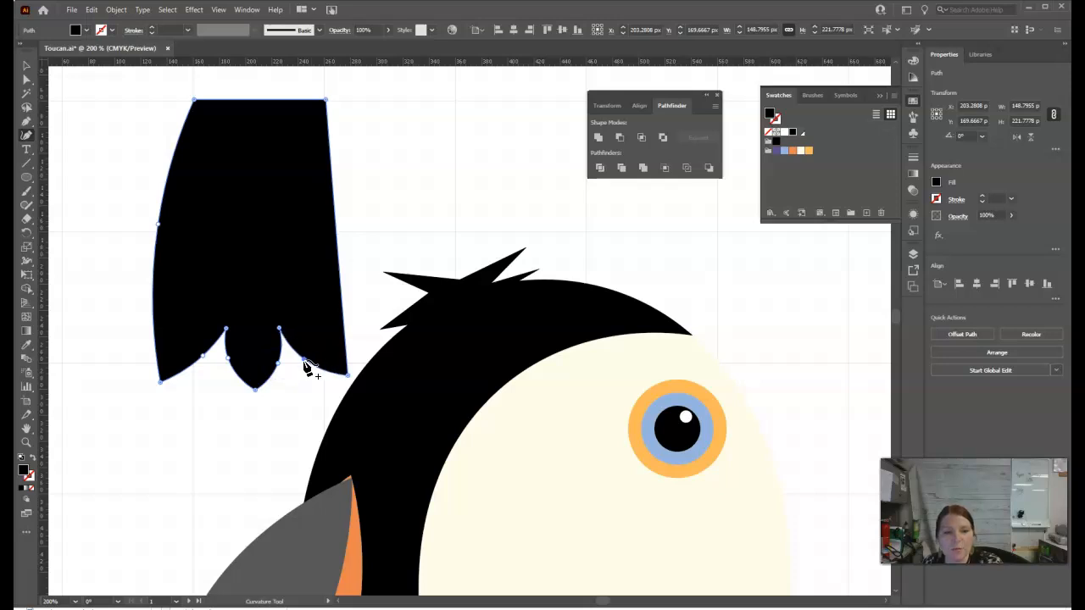
pyautogui.moveTo(340, 225); pyautogui.dragTo(357, 224)
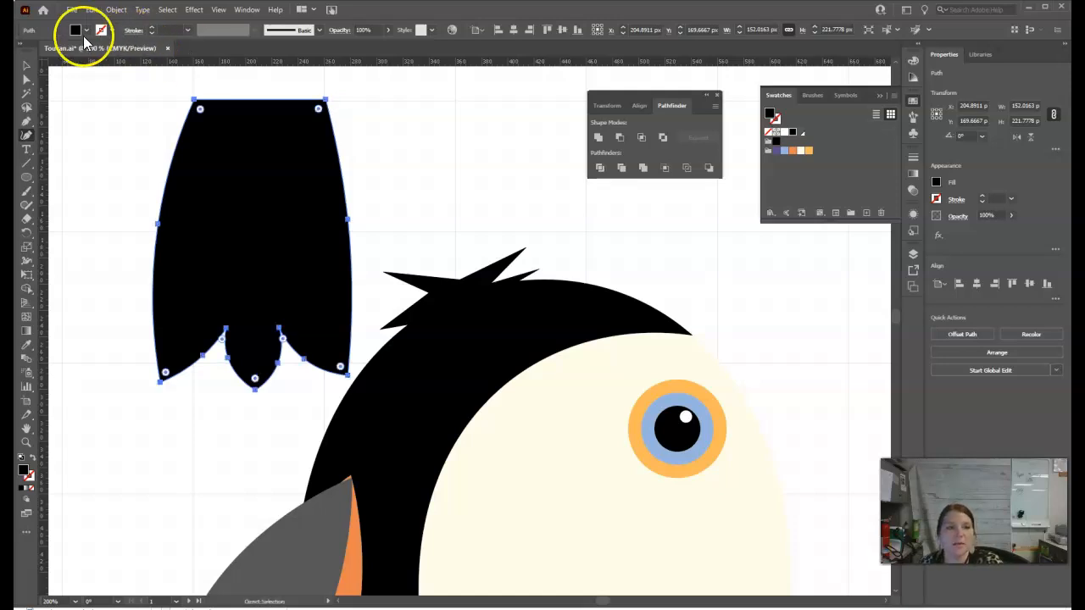
pyautogui.click(27, 67)
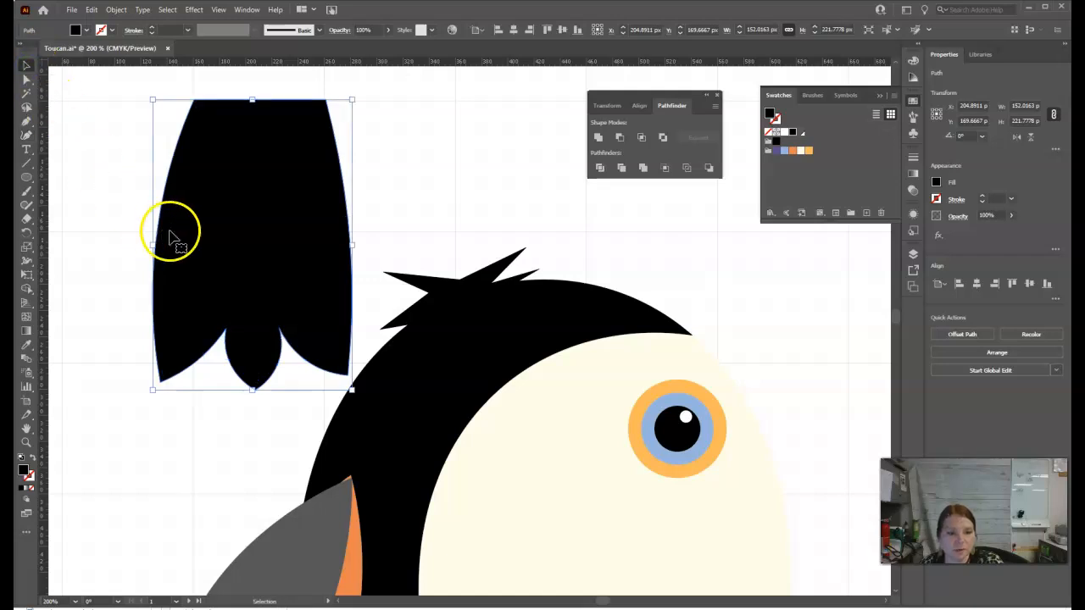
# Switch to the Illustrator 2022 - Toucan Tropix presentation in Google Slides to view the finished toucan artwork.
pyautogui.scroll(-2, 255, 243)
pyautogui.scroll(1, 255, 243)
pyautogui.scroll(1, 256, 244)
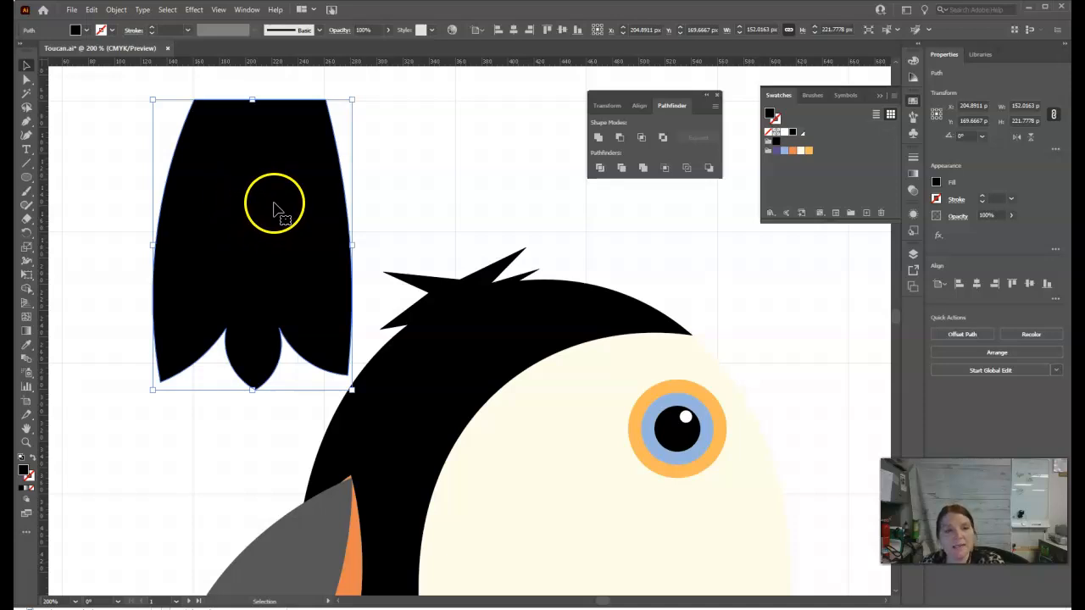
pyautogui.scroll(-1, 305, 237)
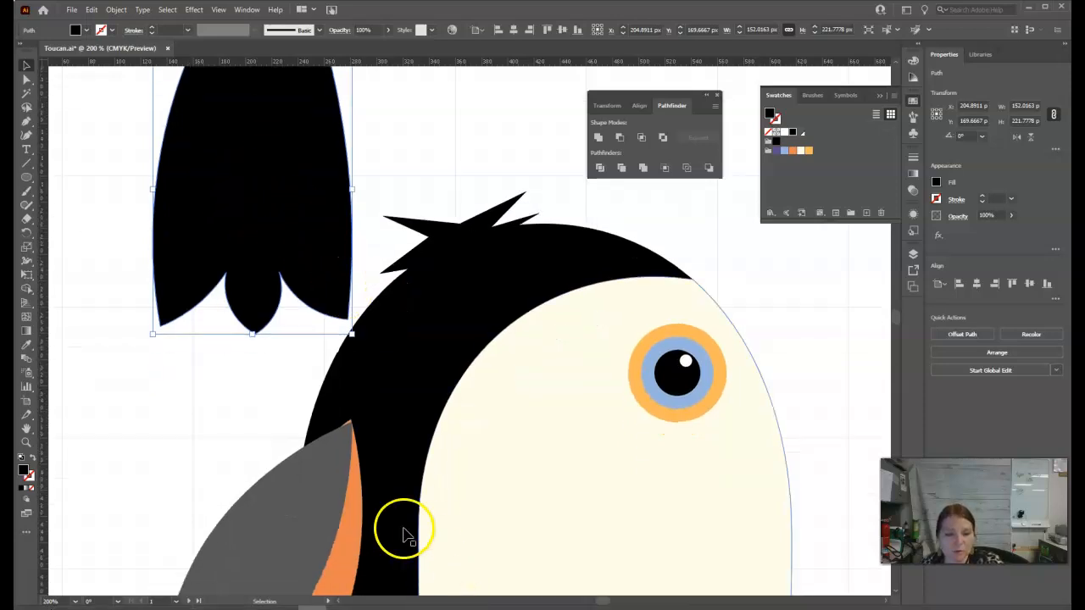
pyautogui.click(415, 599)
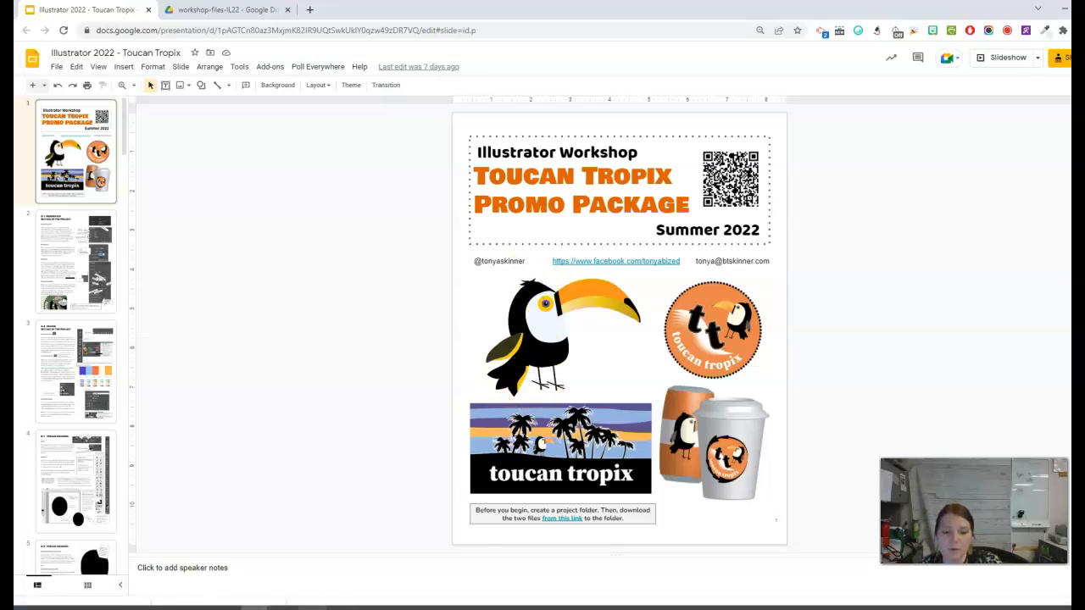
# Switch back to Toucan.ai in Illustrator and inspect the anchor points of the toucan's black body.
pyautogui.click(312, 607)
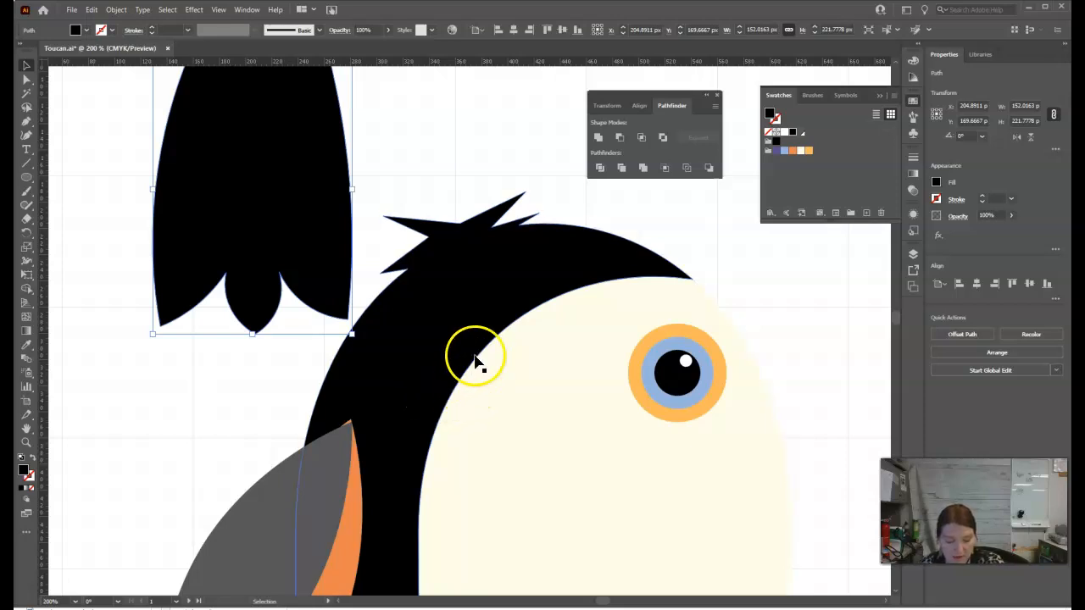
pyautogui.scroll(-1, 477, 361)
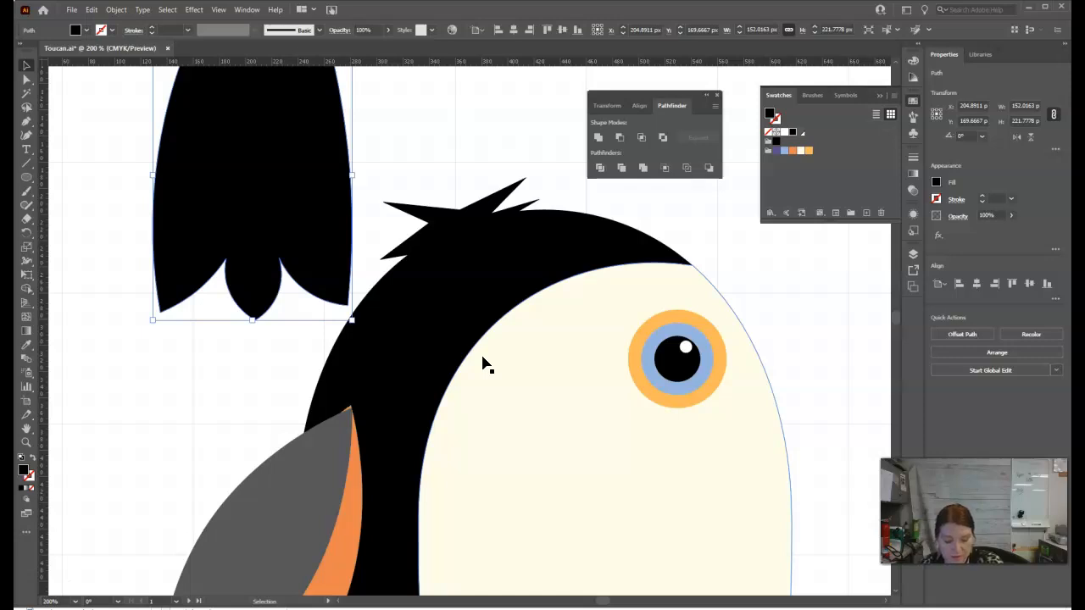
pyautogui.scroll(-3, 445, 309)
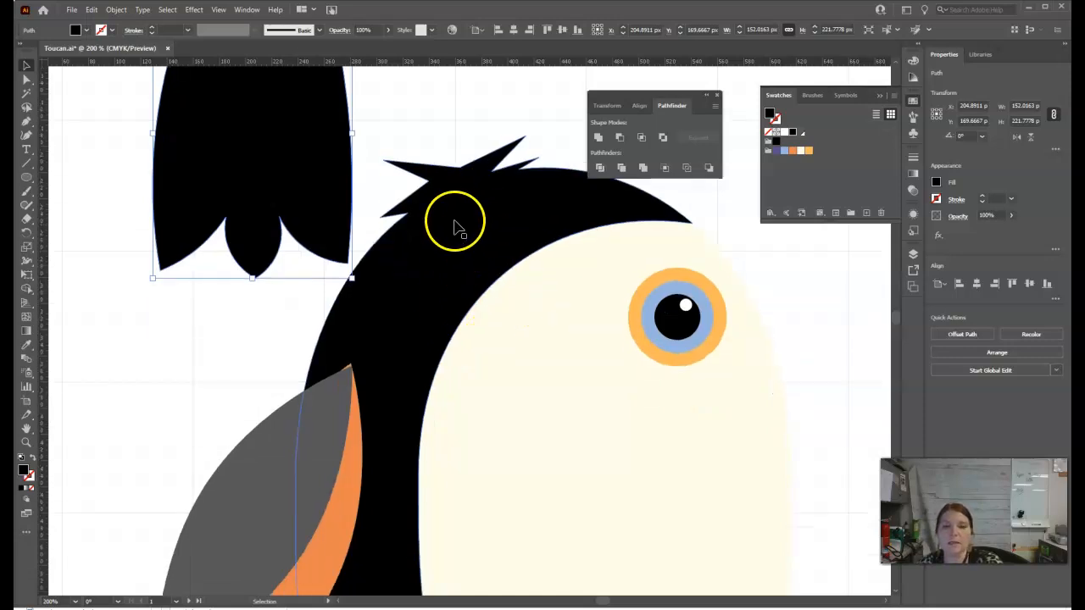
pyautogui.click(27, 80)
pyautogui.click(89, 189)
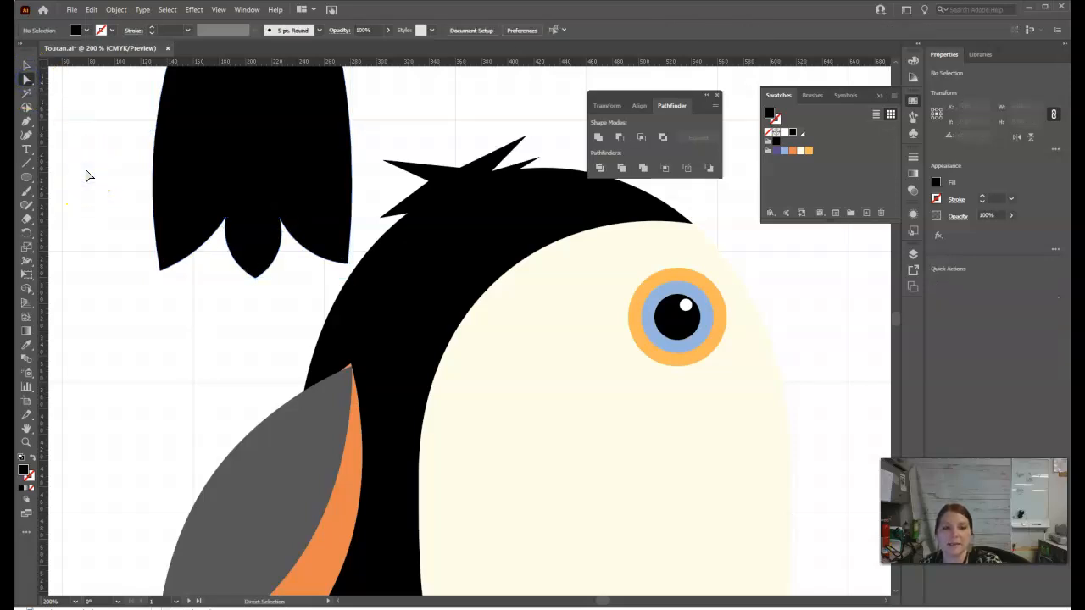
pyautogui.click(458, 277)
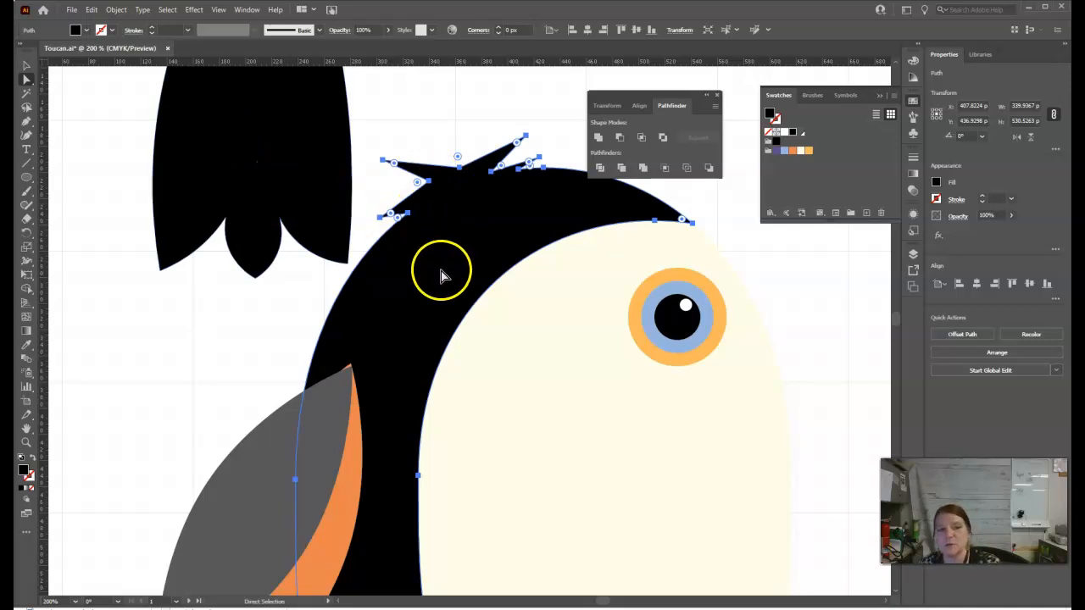
pyautogui.click(26, 66)
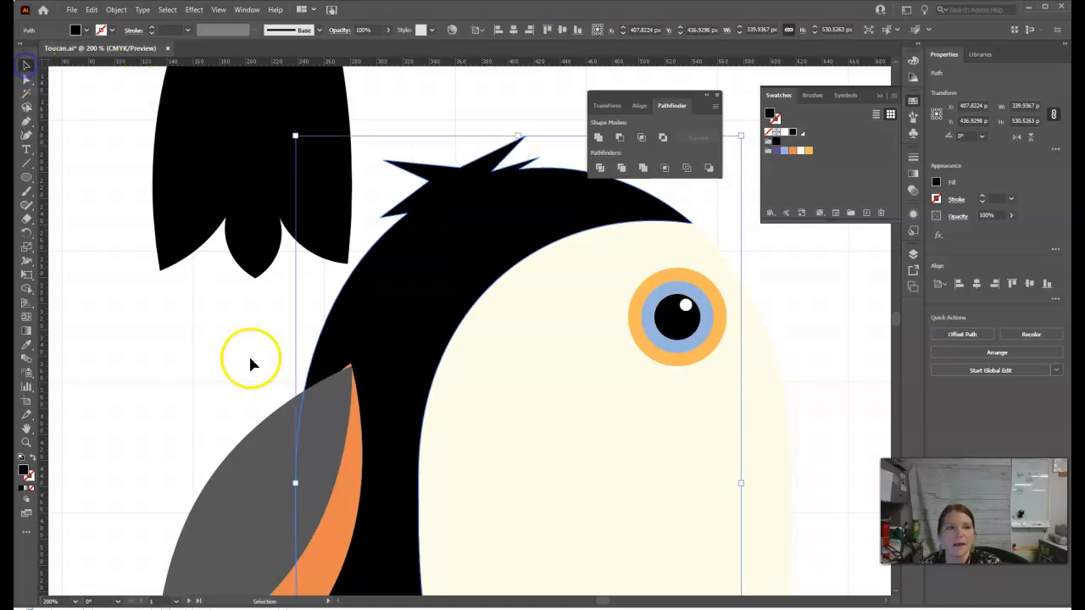
# Place the tail over the lower end of the black body and move the wing group clear of the body.
pyautogui.hotkey('ctrl', '1')
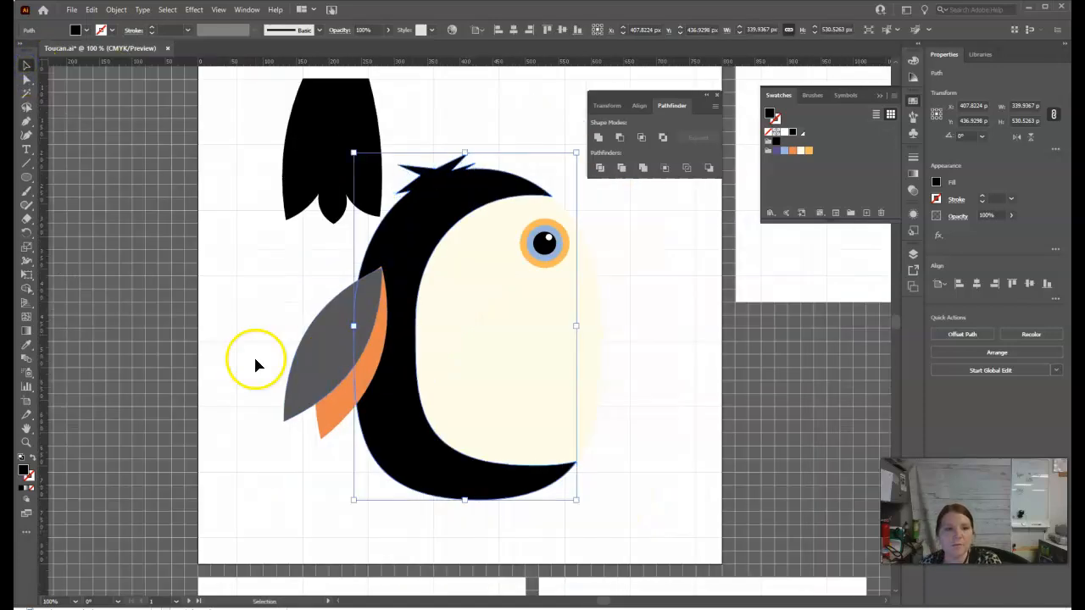
pyautogui.moveTo(346, 150); pyautogui.dragTo(421, 490)
pyautogui.moveTo(357, 360); pyautogui.dragTo(301, 330)
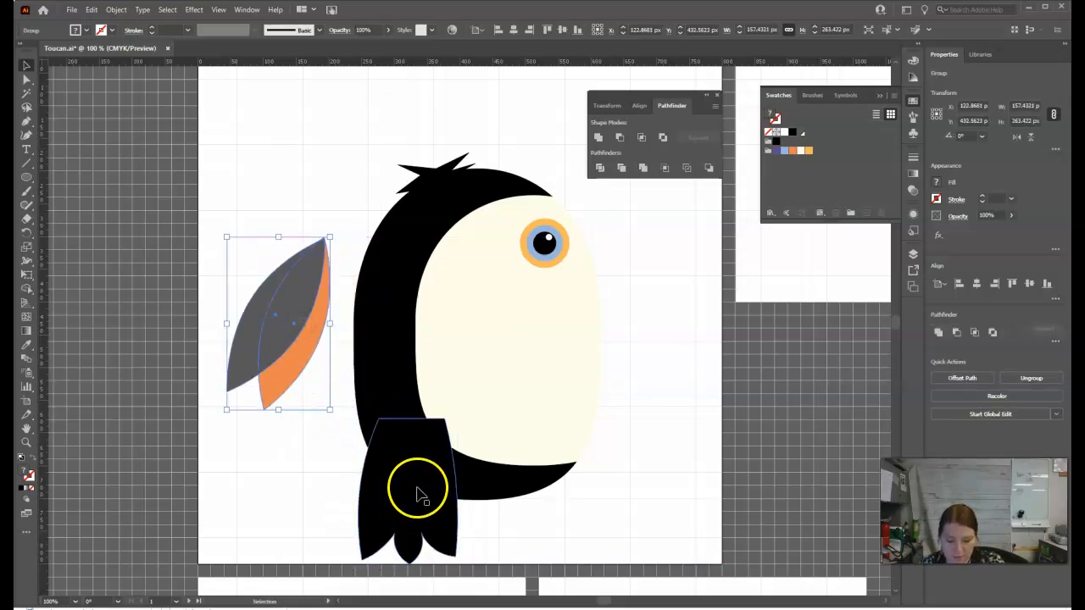
# Rotate the tail to about 327° so it points down and left, with its upper end overlapping the body's lower-left edge.
pyautogui.moveTo(415, 503); pyautogui.dragTo(363, 504)
pyautogui.moveTo(390, 426); pyautogui.dragTo(430, 455)
pyautogui.moveTo(381, 497); pyautogui.dragTo(364, 473)
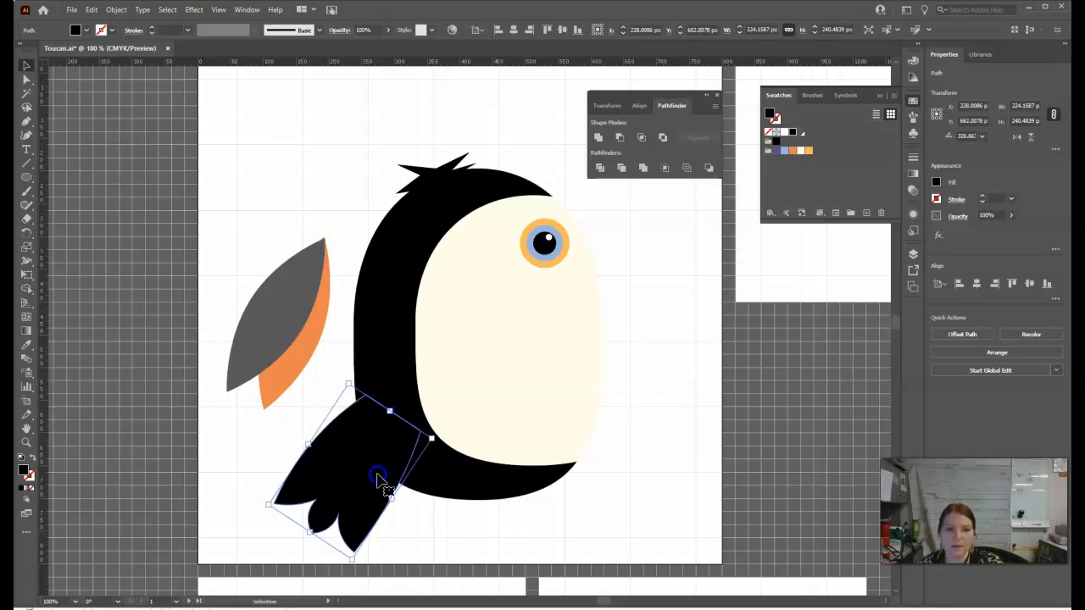
# Unite the tail and the black body into a single shape with Pathfinder.
pyautogui.click(25, 81)
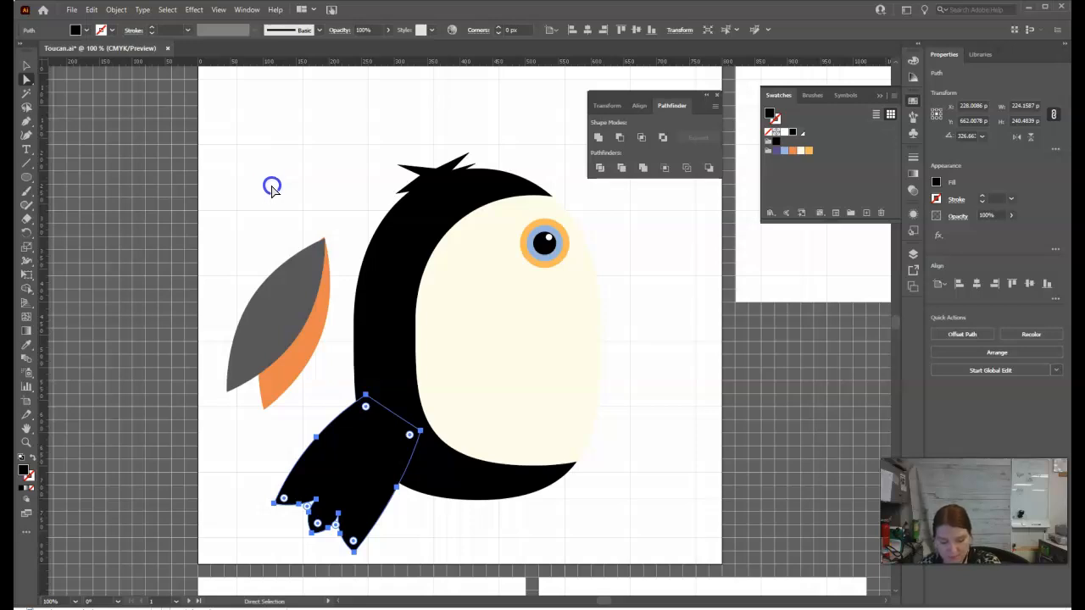
pyautogui.keyDown('shift'); pyautogui.click(423, 217); pyautogui.keyUp('shift')
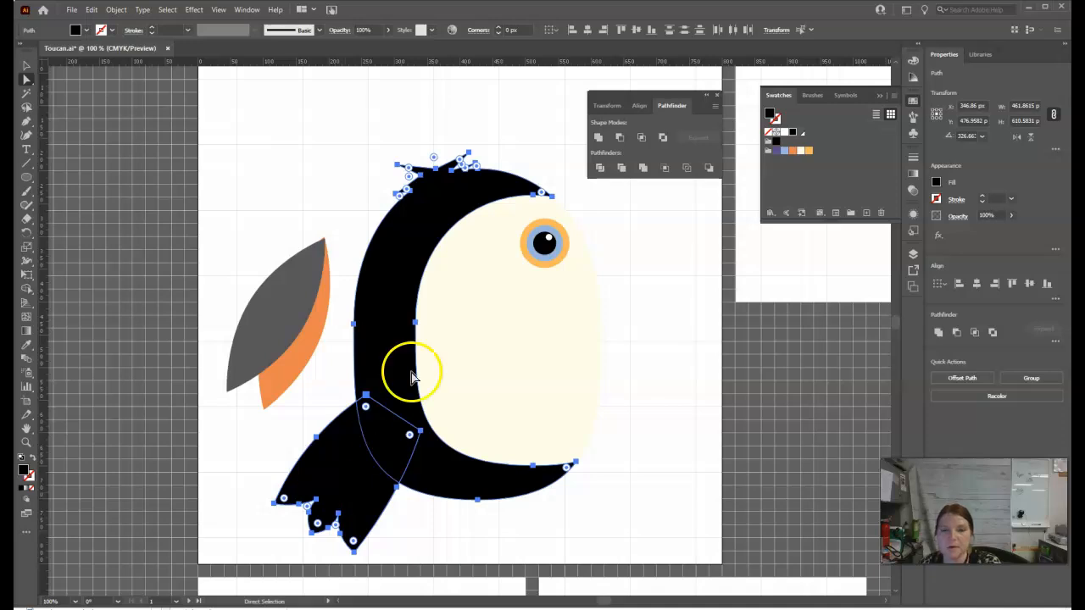
pyautogui.click(598, 138)
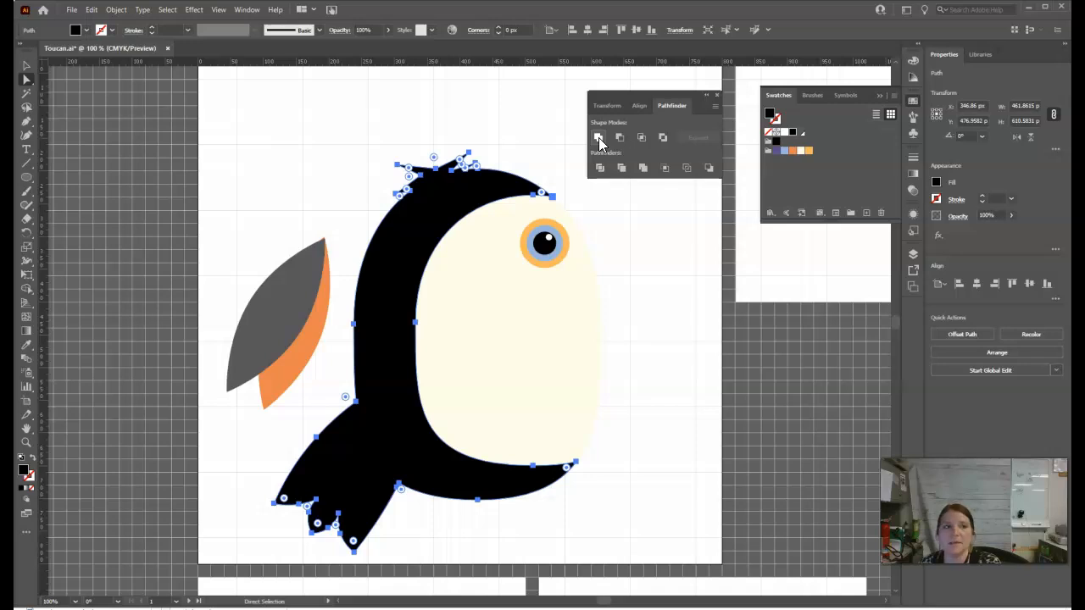
pyautogui.click(26, 66)
pyautogui.click(690, 382)
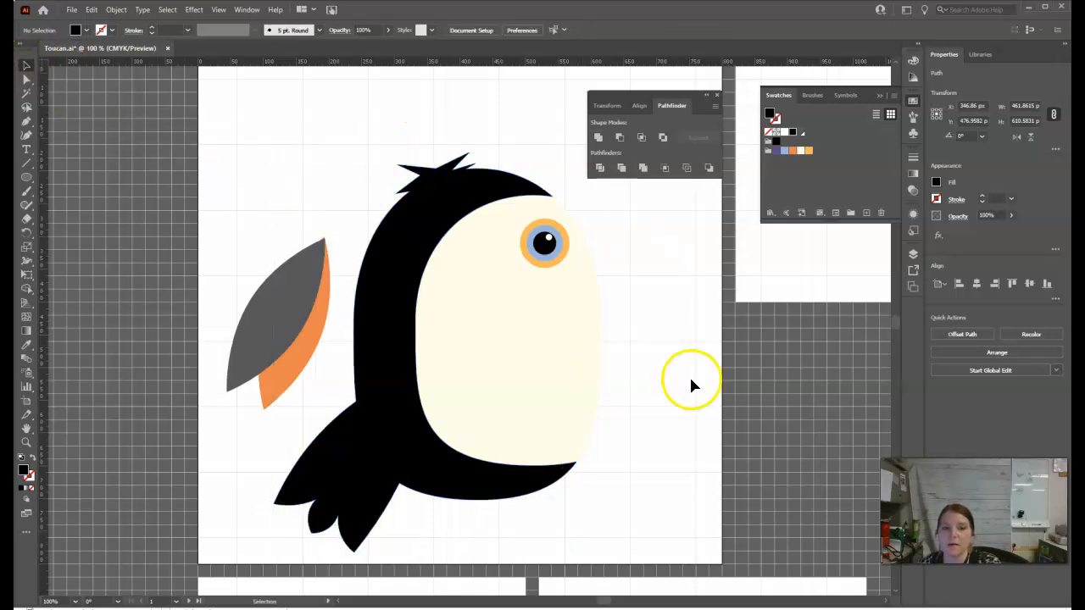
# Select the cream belly and the merged black body in turn to check which parts are separate shapes.
pyautogui.click(489, 395)
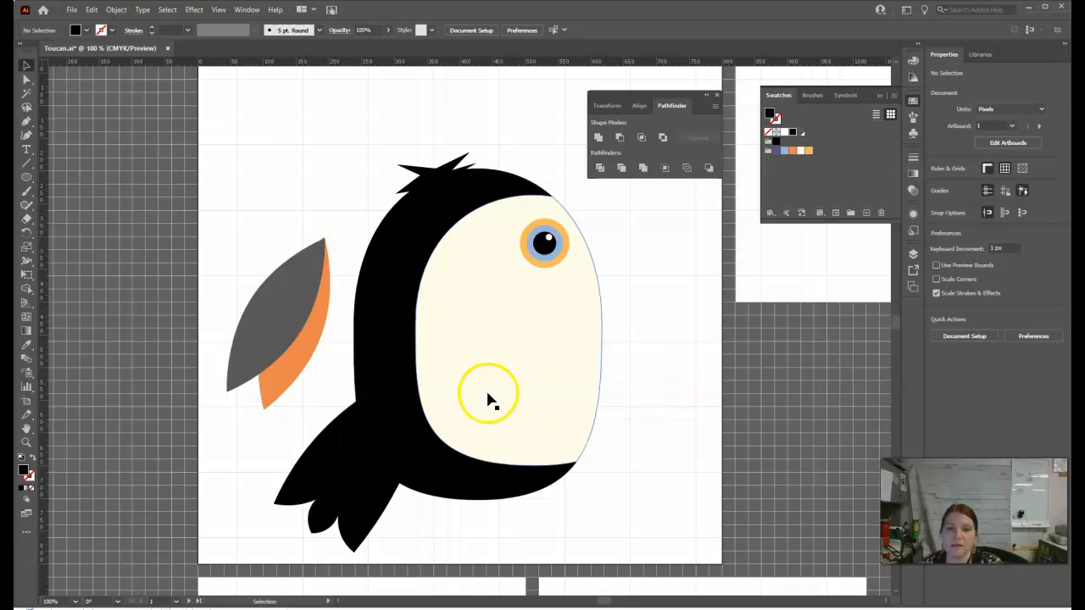
pyautogui.click(371, 392)
pyautogui.click(453, 375)
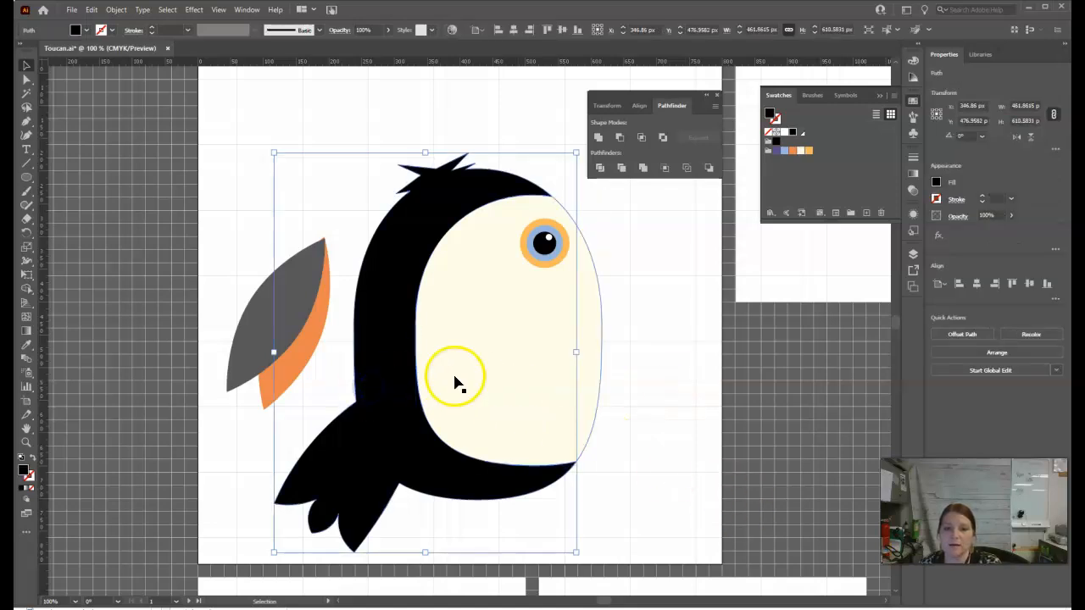
pyautogui.click(392, 414)
pyautogui.click(661, 388)
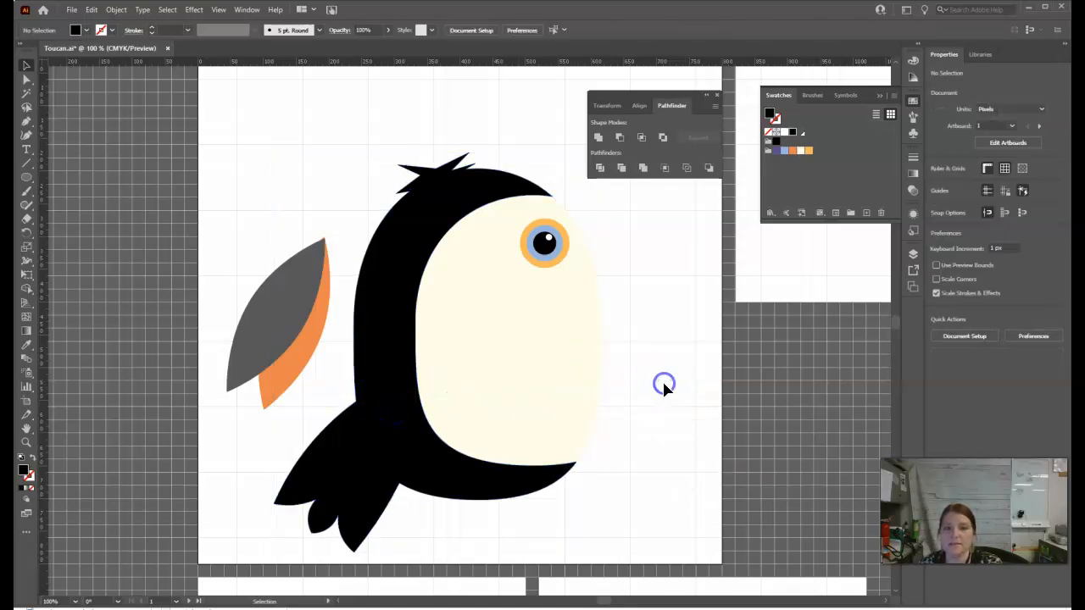
pyautogui.click(579, 393)
pyautogui.click(389, 396)
pyautogui.click(557, 398)
pyautogui.click(380, 485)
pyautogui.click(391, 337)
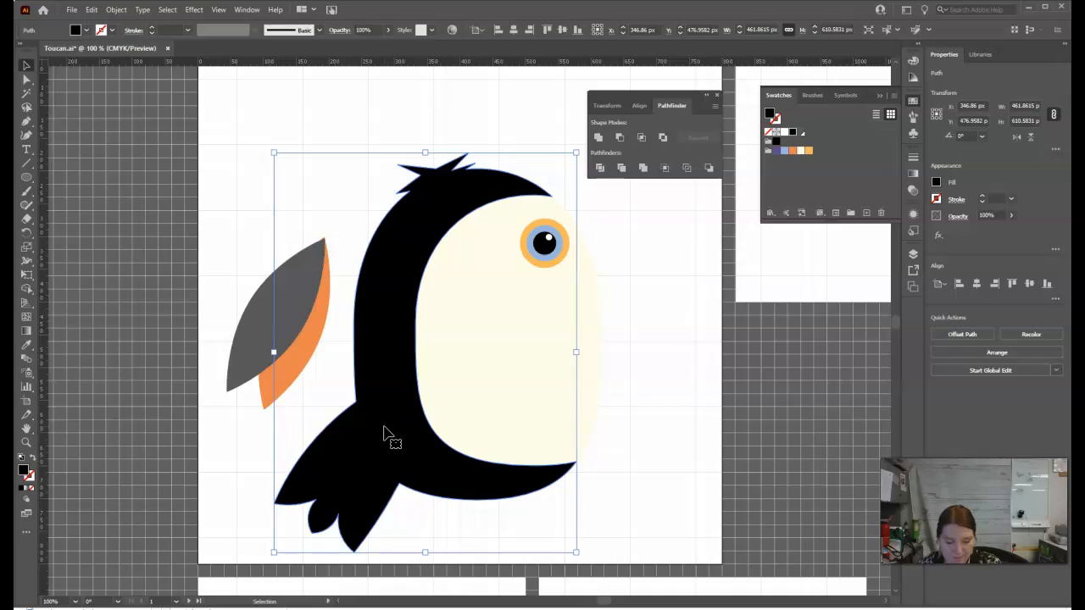
pyautogui.click(389, 373)
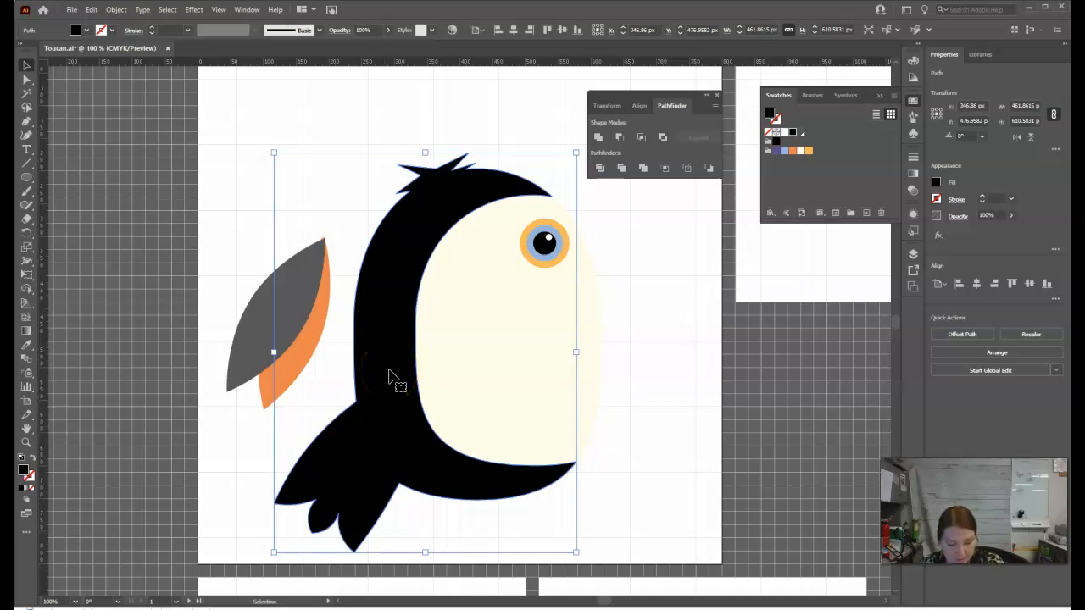
# Move the gray and orange wing group back onto the left edge of the black body.
pyautogui.click(300, 360)
pyautogui.click(292, 329)
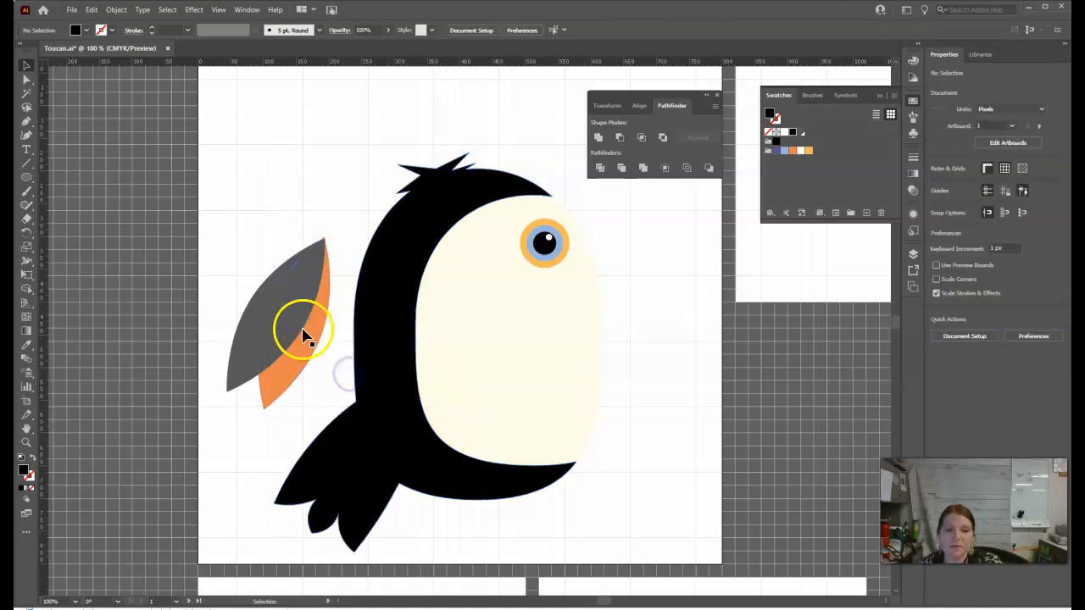
pyautogui.moveTo(286, 329); pyautogui.dragTo(331, 354)
# Bring the wing group forward so it lies in front of the black body.
pyautogui.rightClick(330, 354)
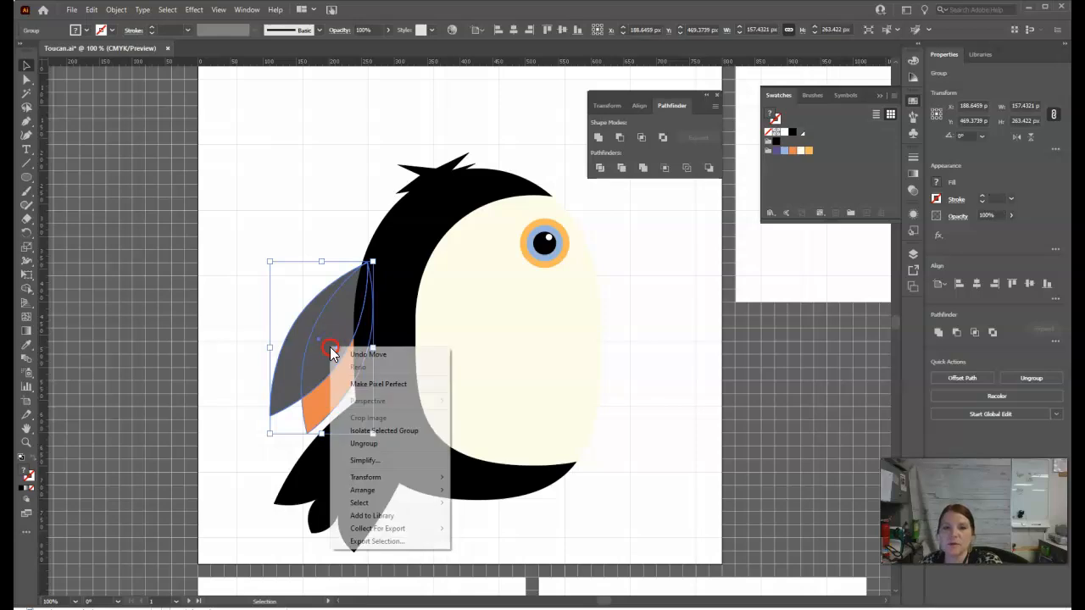
pyautogui.moveTo(374, 495)
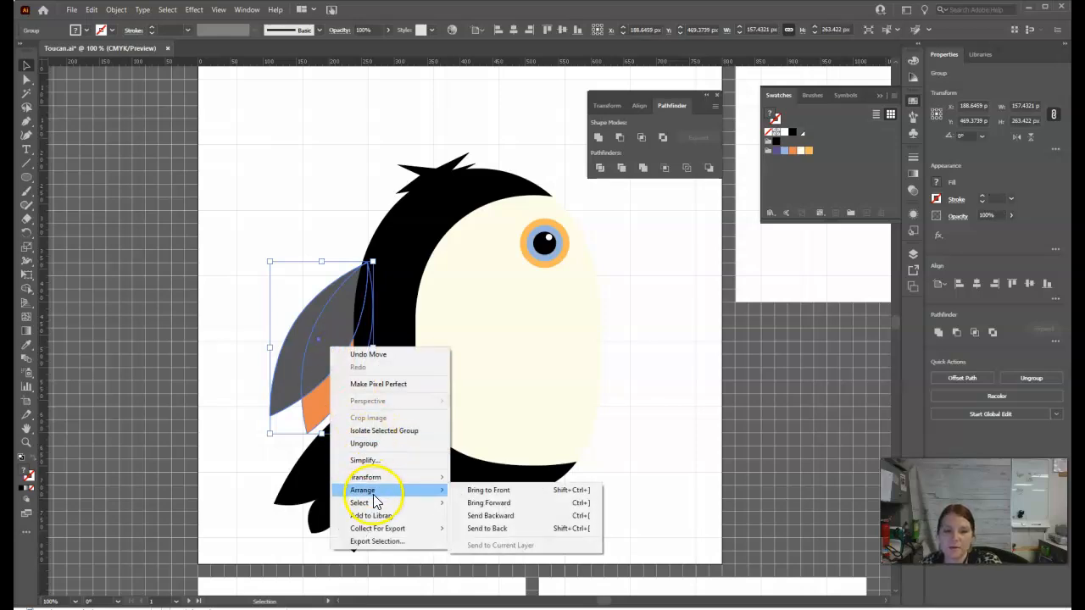
pyautogui.click(291, 460)
pyautogui.click(338, 389)
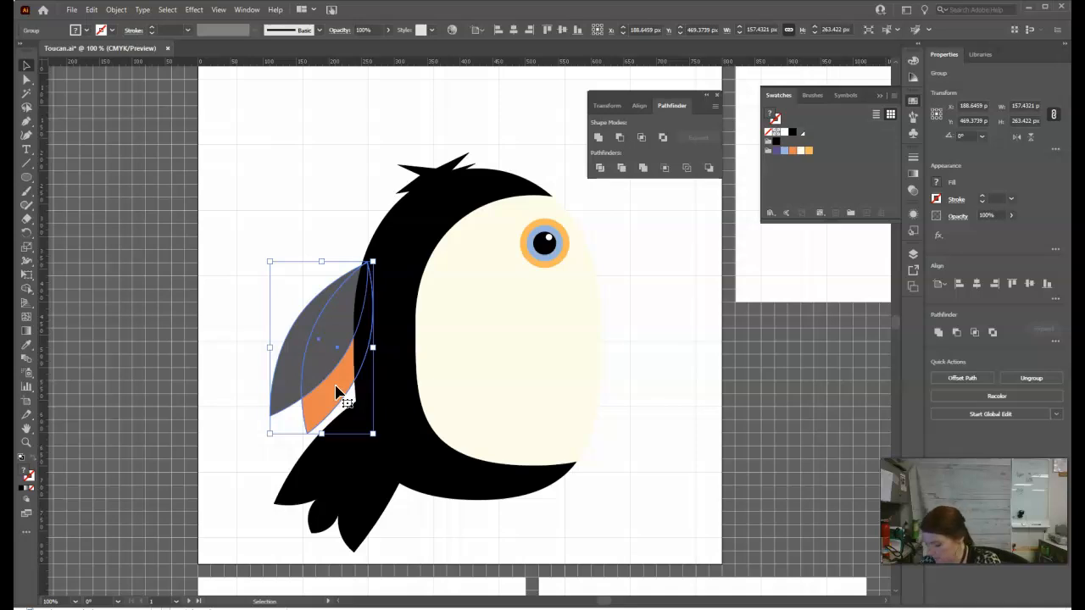
pyautogui.press('a')
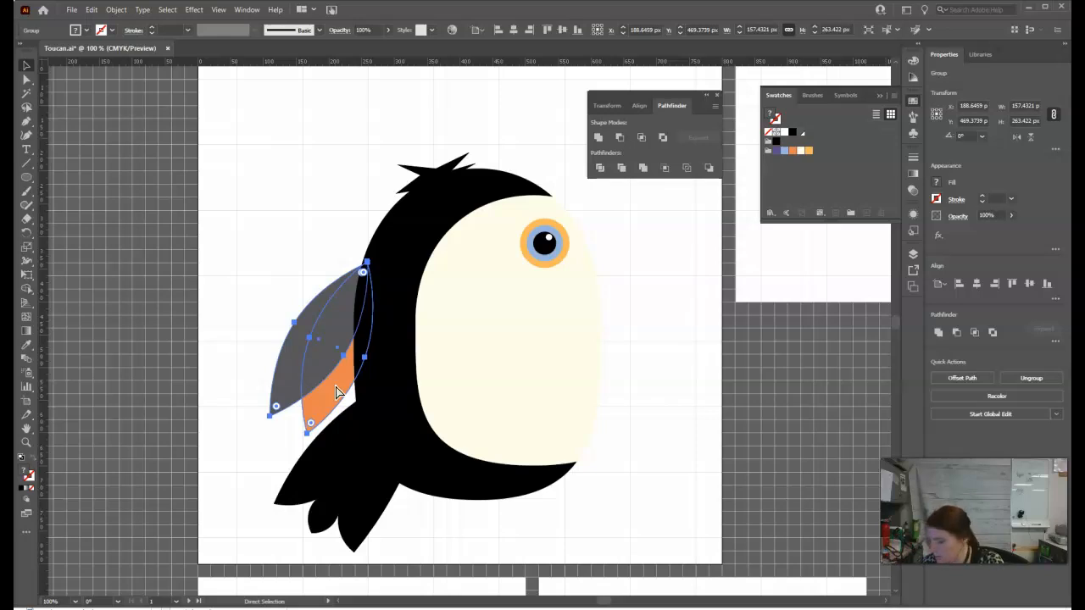
pyautogui.hotkey('ctrl', ']')
pyautogui.press('v')
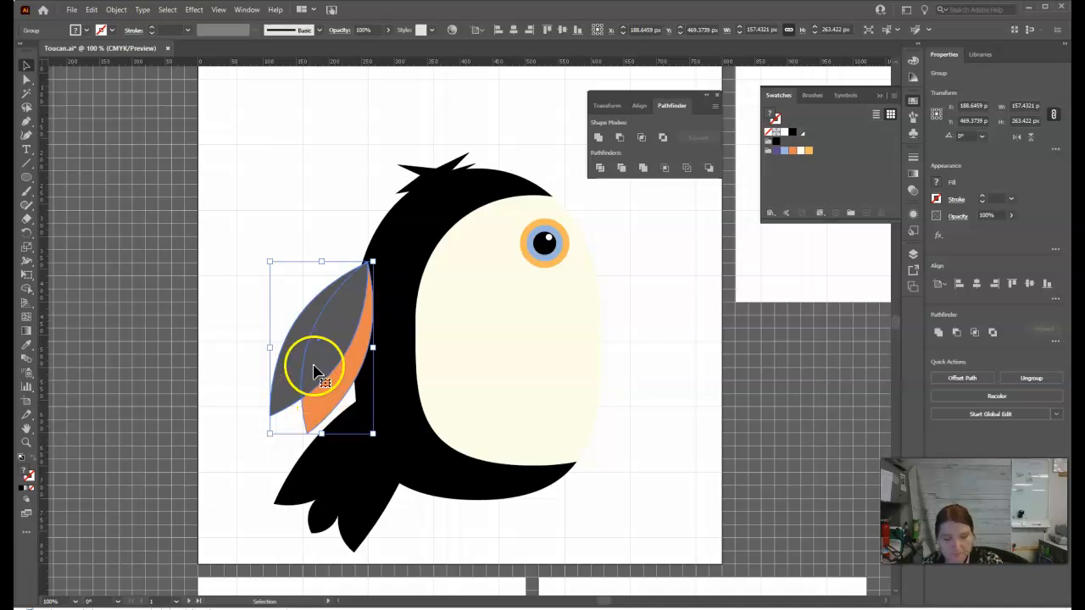
# Shift the wing group down and slightly right to cover the corner where the tail meets the body.
pyautogui.click(344, 304)
pyautogui.moveTo(345, 306); pyautogui.dragTo(350, 333)
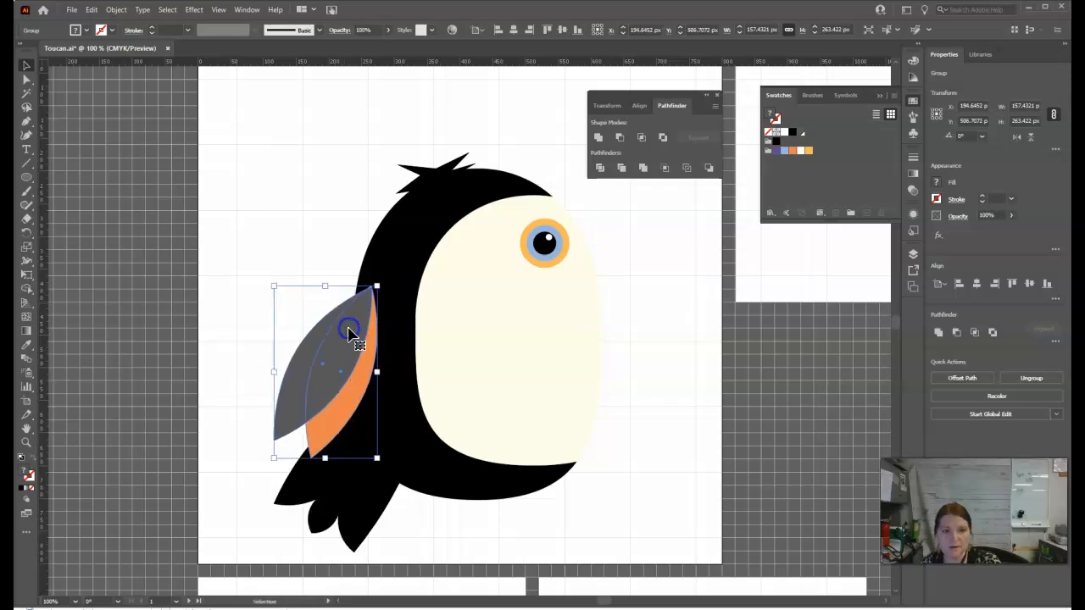
pyautogui.click(325, 197)
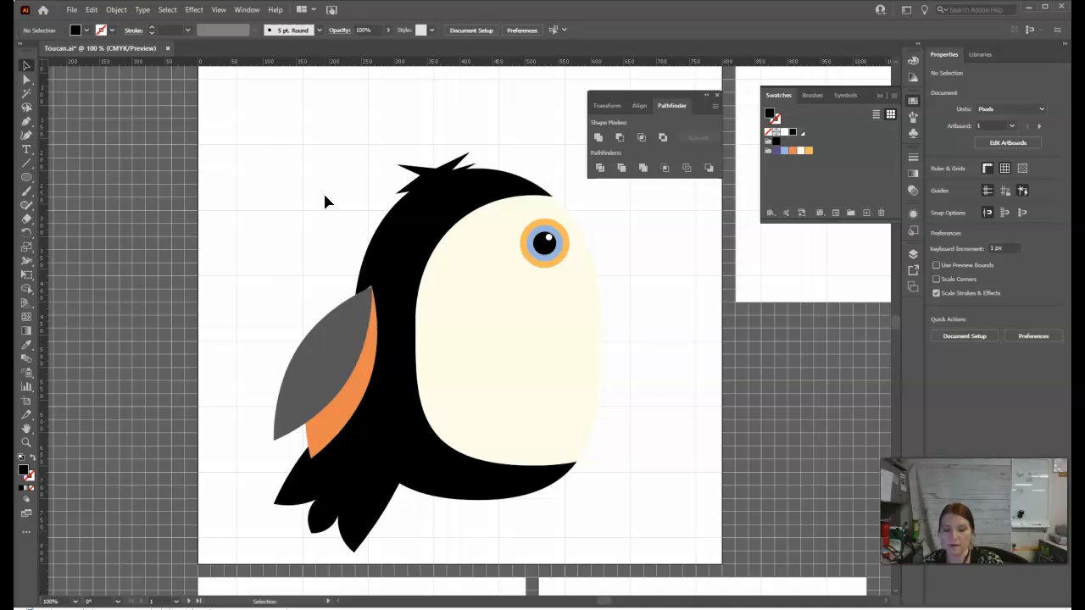
# Select the belly, black body, eye and wing in turn to review the toucan's separate parts.
pyautogui.click(577, 412)
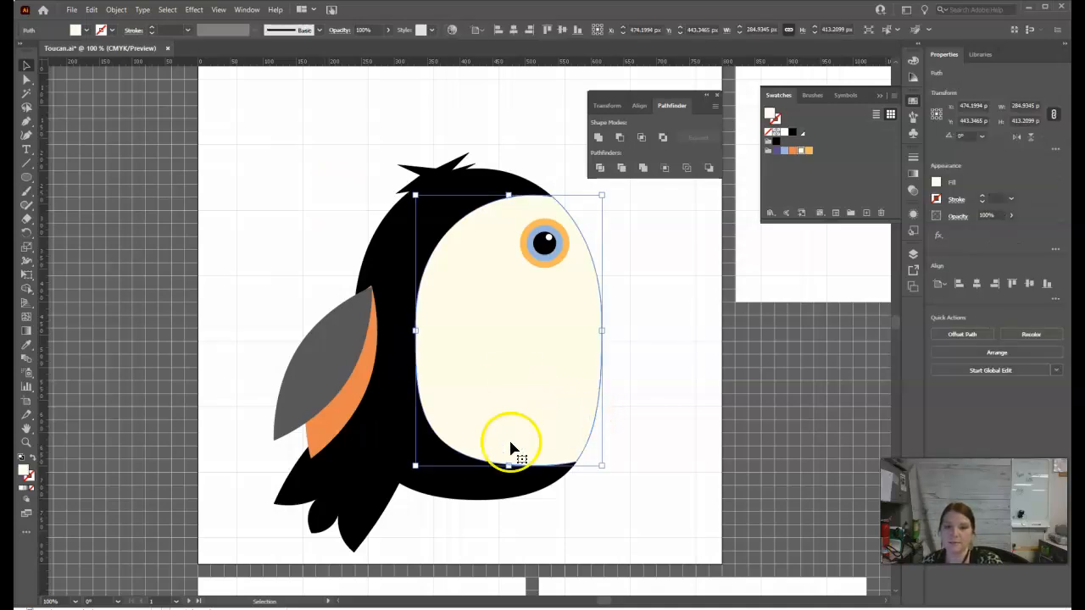
pyautogui.click(376, 478)
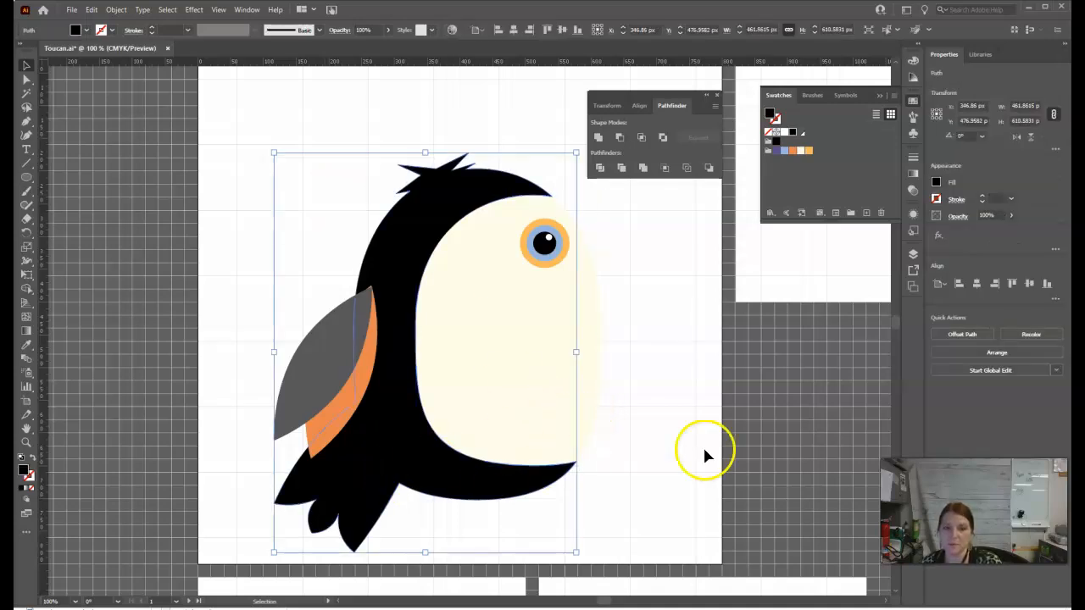
pyautogui.click(657, 409)
pyautogui.click(547, 306)
pyautogui.click(547, 259)
pyautogui.click(339, 366)
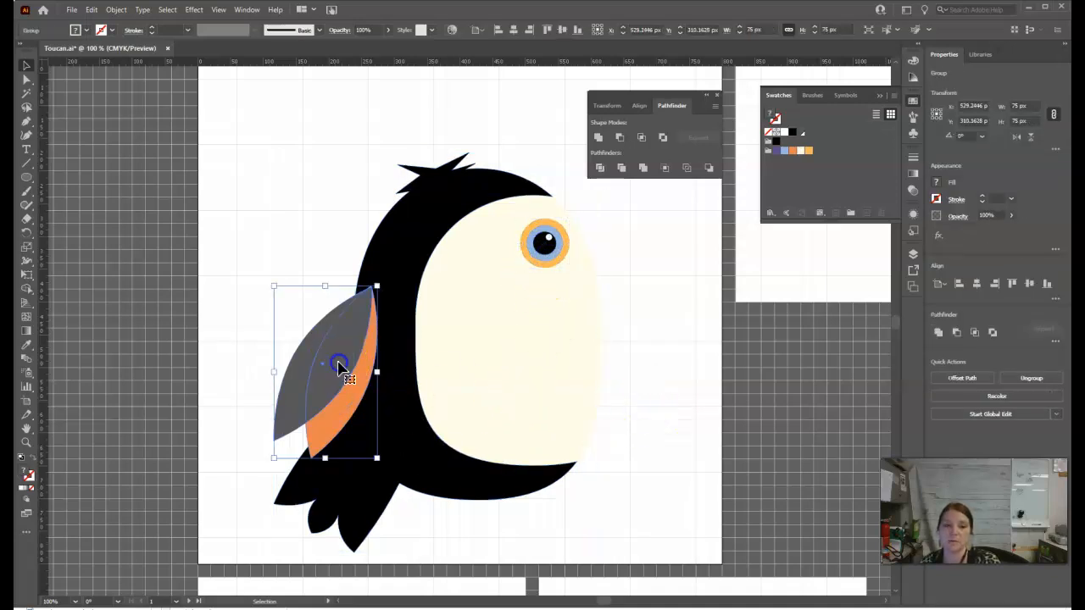
pyautogui.click(376, 519)
pyautogui.click(472, 416)
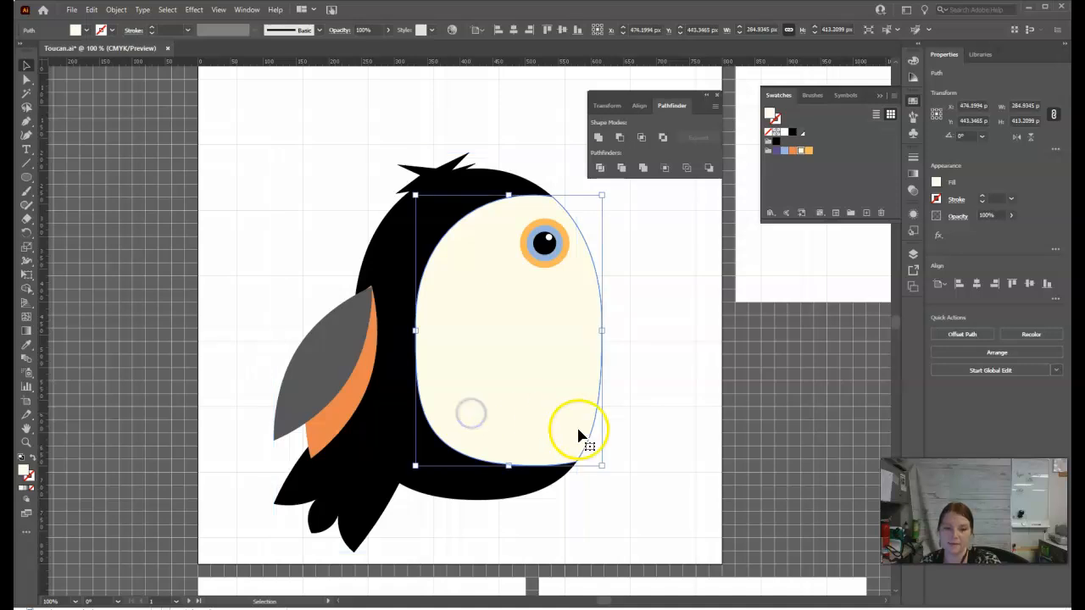
# Deselect everything and save the Toucan.ai file.
pyautogui.click(646, 435)
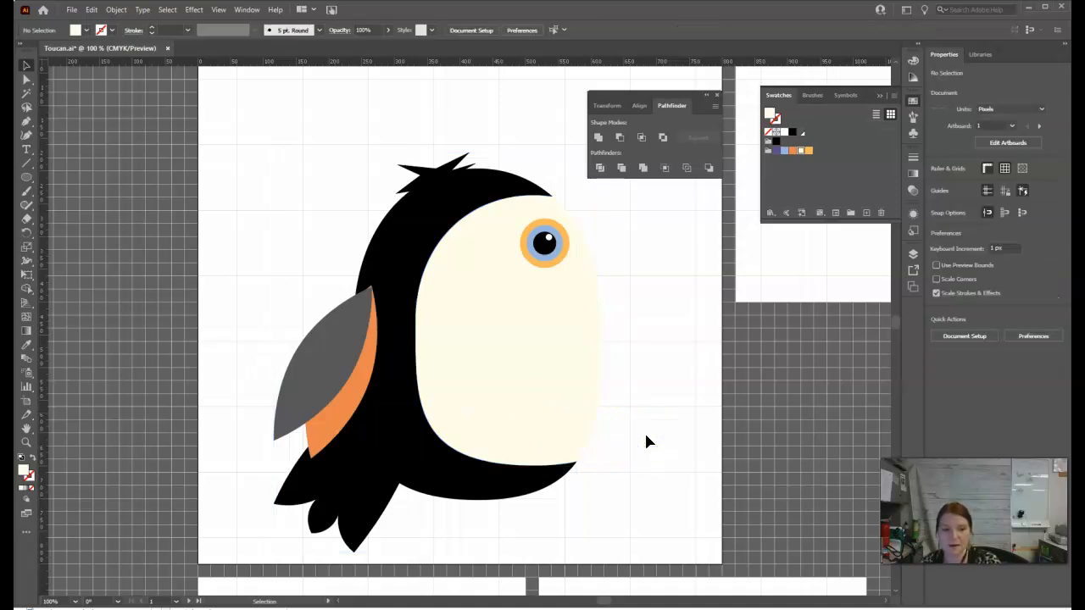
pyautogui.press('v')
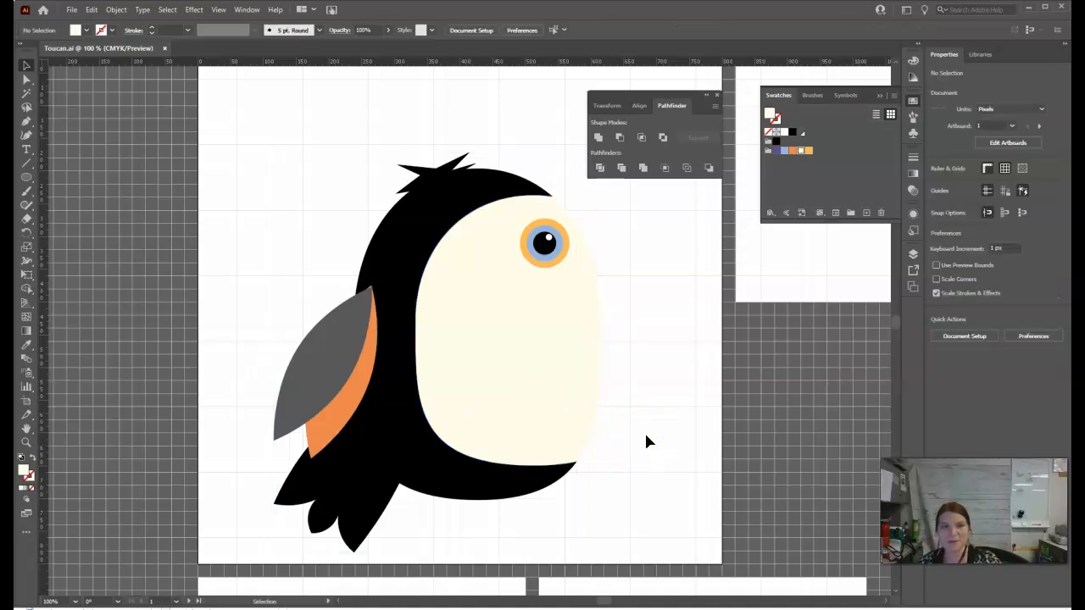